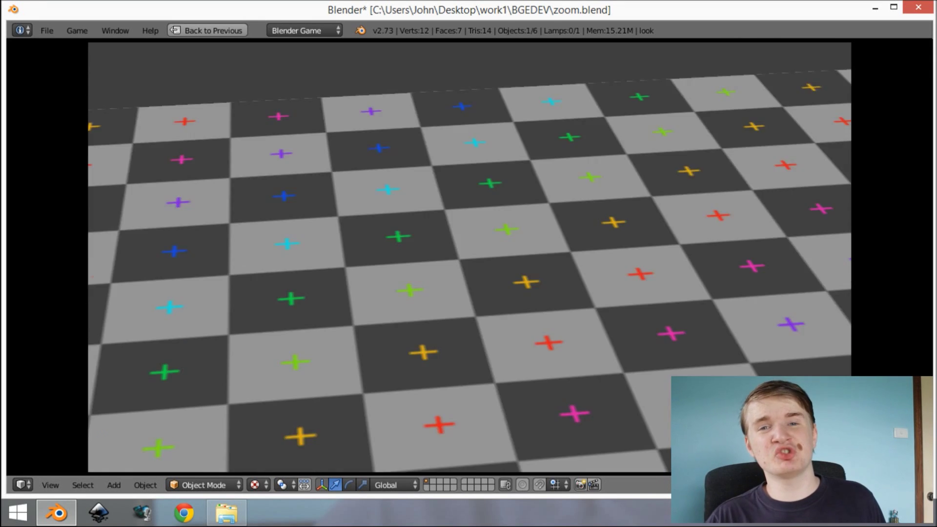
# Test zooming the game camera in and out around the checkered floor, and end the running game
pyautogui.scroll(-2, 468, 264)
pyautogui.scroll(4, 469, 264)
pyautogui.scroll(-3, 468, 264)
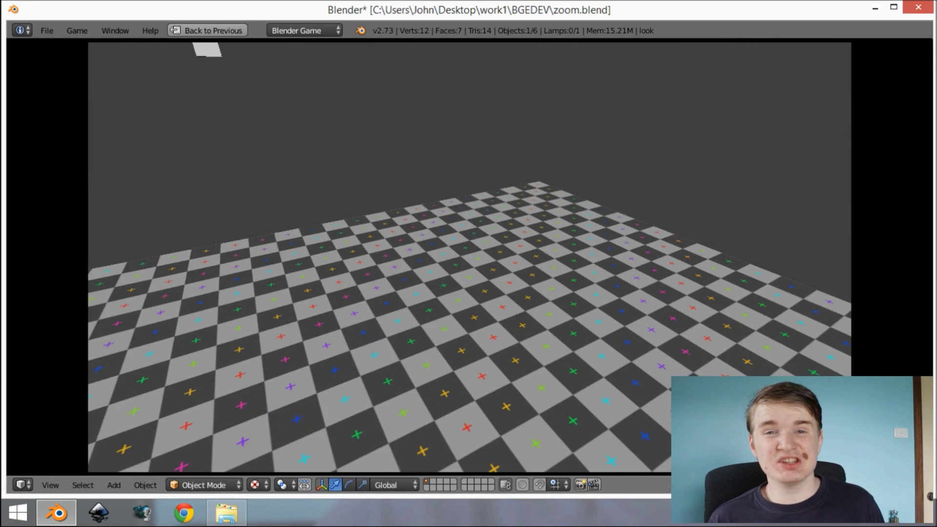
pyautogui.scroll(3, 468, 263)
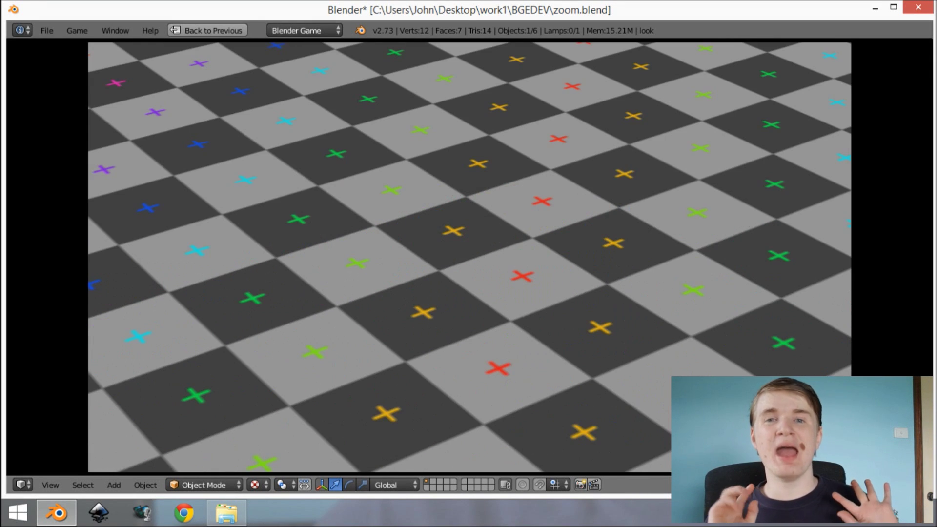
pyautogui.scroll(-3, 468, 264)
pyautogui.scroll(3, 468, 264)
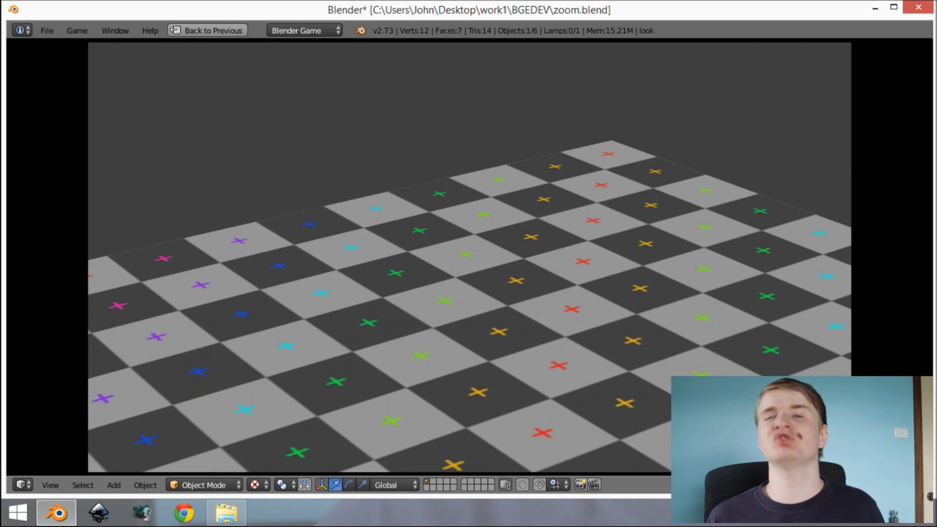
pyautogui.scroll(-3, 468, 263)
pyautogui.scroll(3, 468, 264)
pyautogui.scroll(-3, 468, 264)
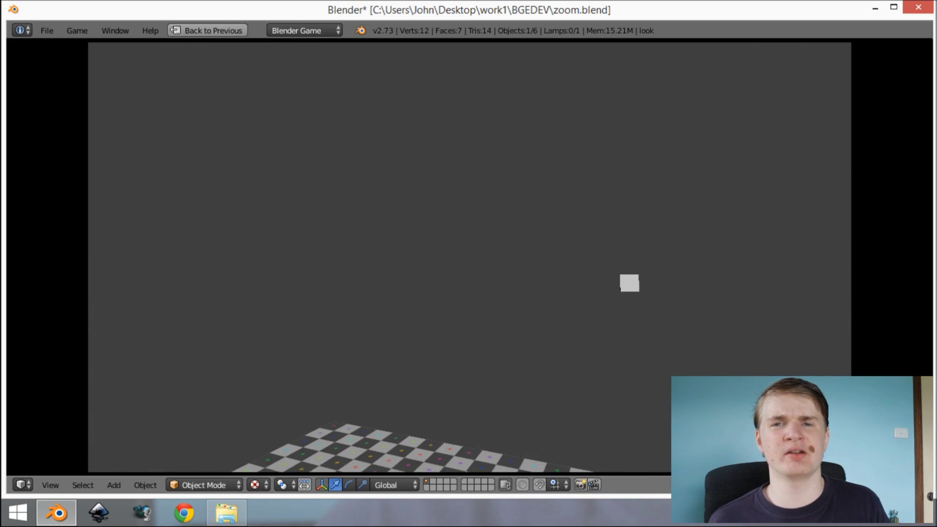
pyautogui.scroll(3, 468, 263)
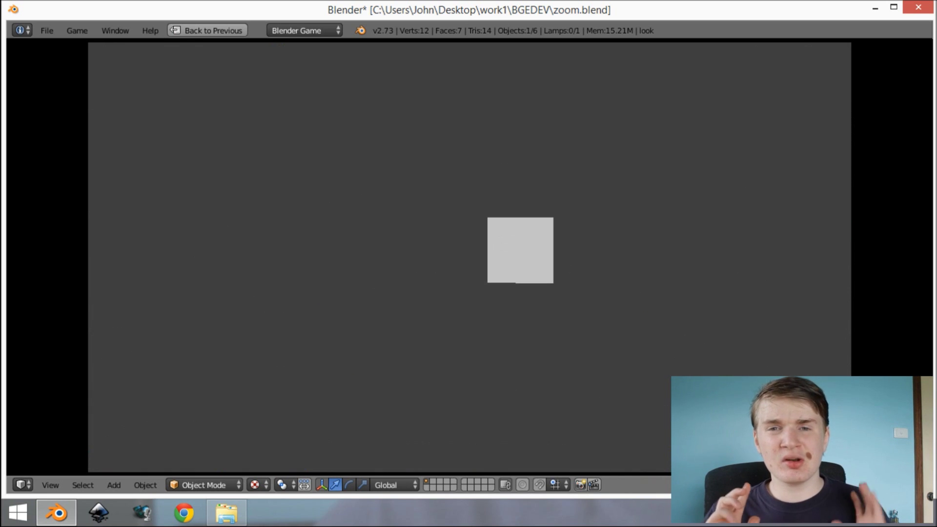
pyautogui.scroll(-3, 468, 263)
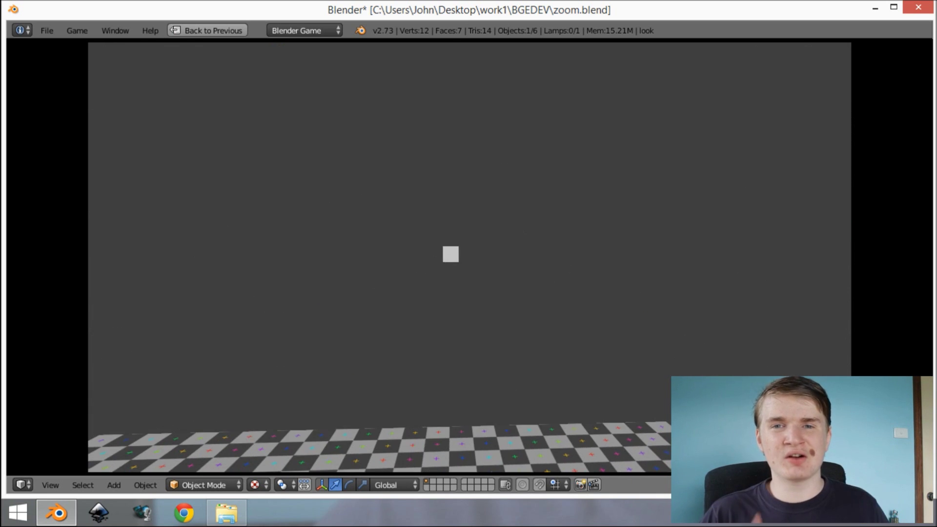
pyautogui.scroll(3, 469, 263)
pyautogui.scroll(-2, 469, 263)
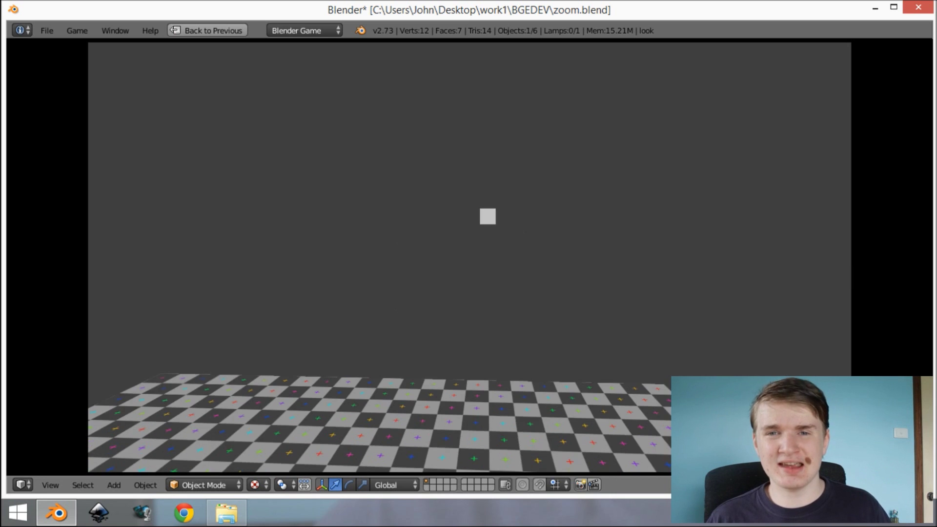
pyautogui.scroll(-2, 468, 263)
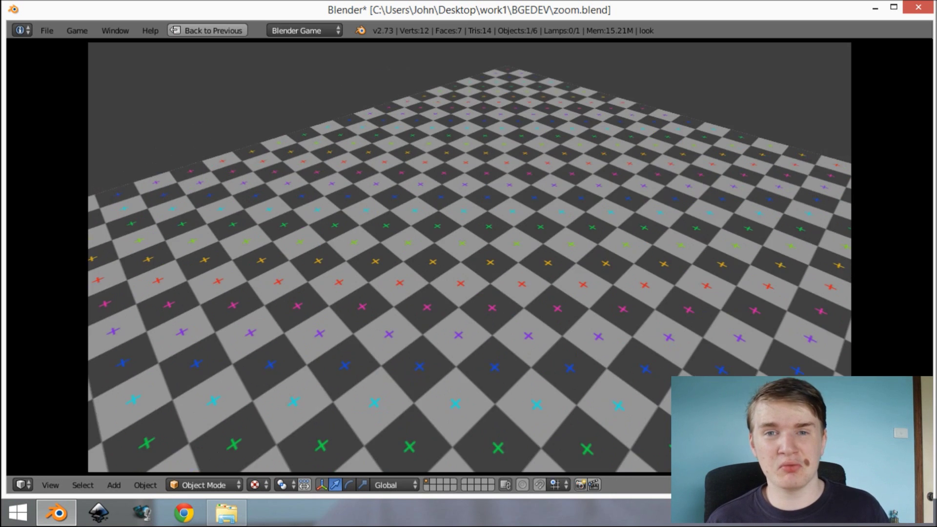
pyautogui.scroll(3, 468, 263)
pyautogui.scroll(-3, 468, 263)
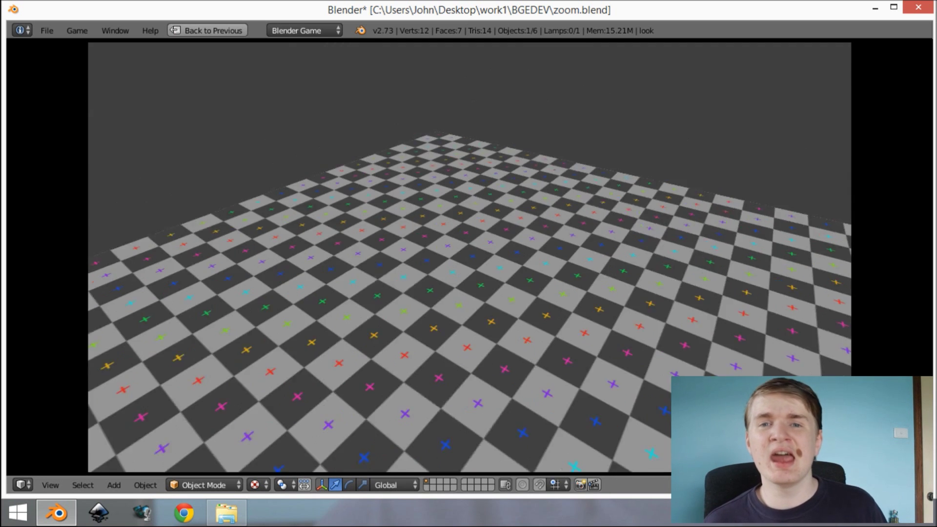
pyautogui.scroll(3, 468, 263)
pyautogui.scroll(-3, 468, 264)
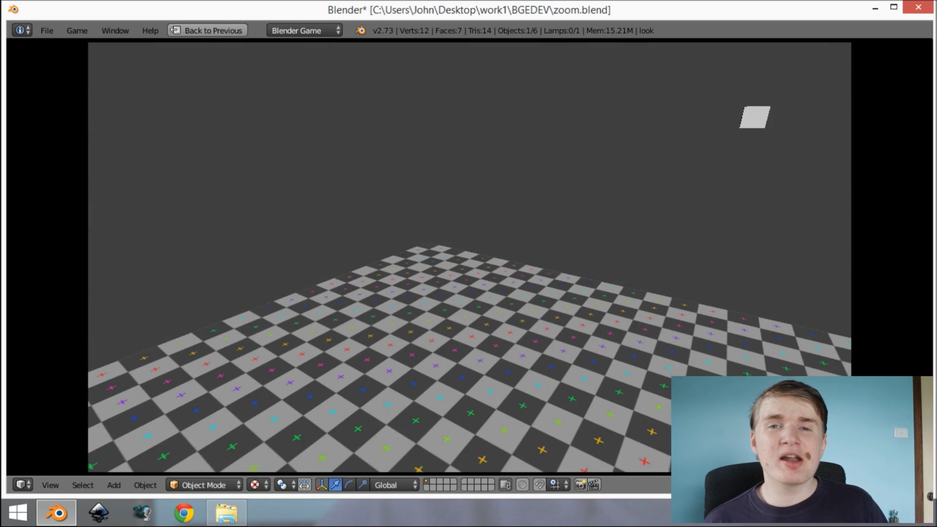
pyautogui.scroll(3, 469, 264)
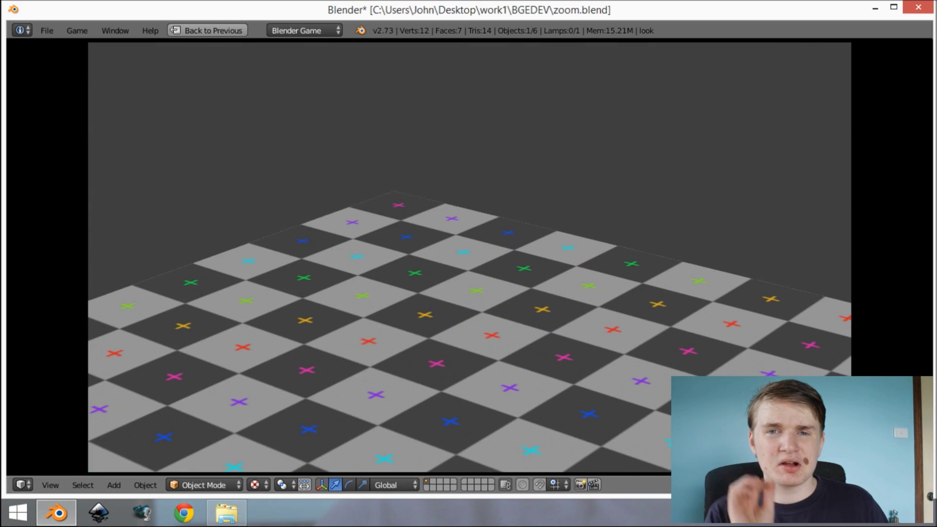
pyautogui.scroll(-3, 468, 263)
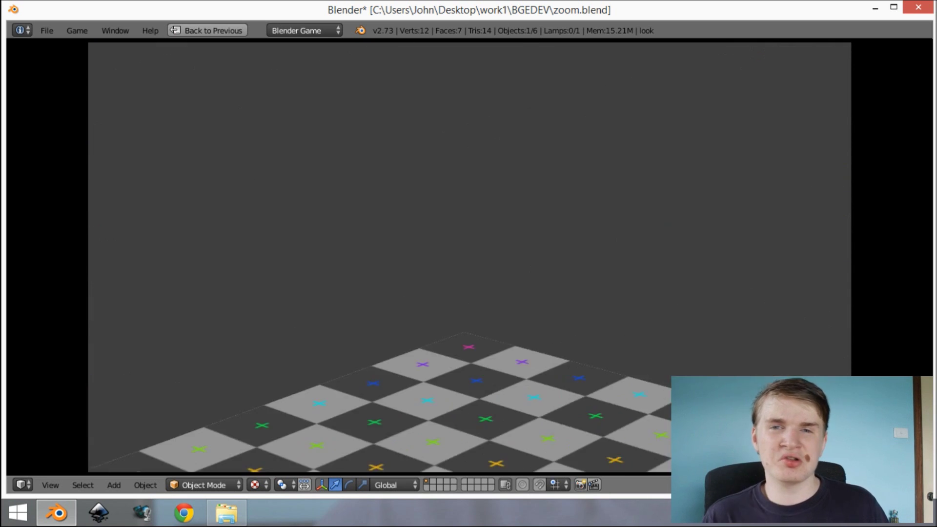
pyautogui.scroll(3, 468, 263)
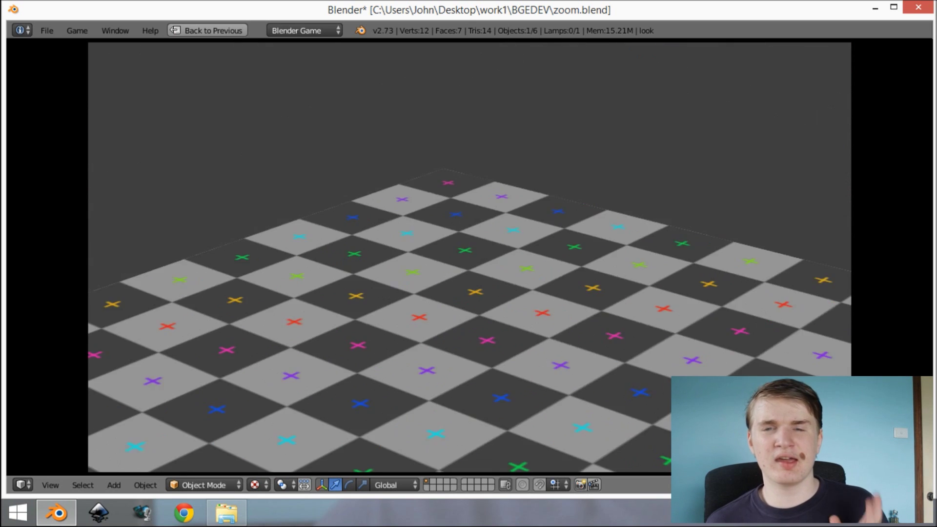
pyautogui.scroll(-2, 468, 264)
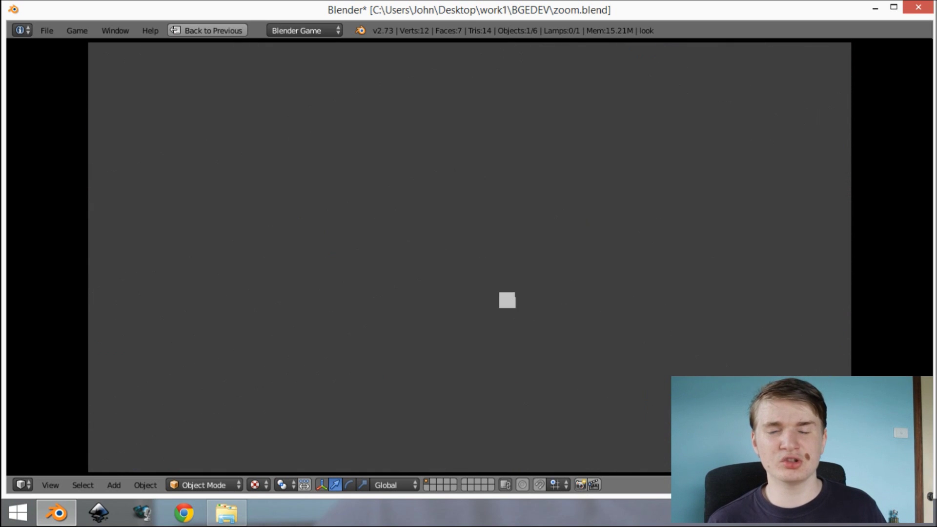
pyautogui.scroll(3, 468, 264)
pyautogui.scroll(-3, 468, 258)
pyautogui.scroll(3, 468, 257)
pyautogui.scroll(-3, 468, 257)
pyautogui.scroll(3, 468, 257)
pyautogui.scroll(-3, 469, 257)
pyautogui.press('Escape')
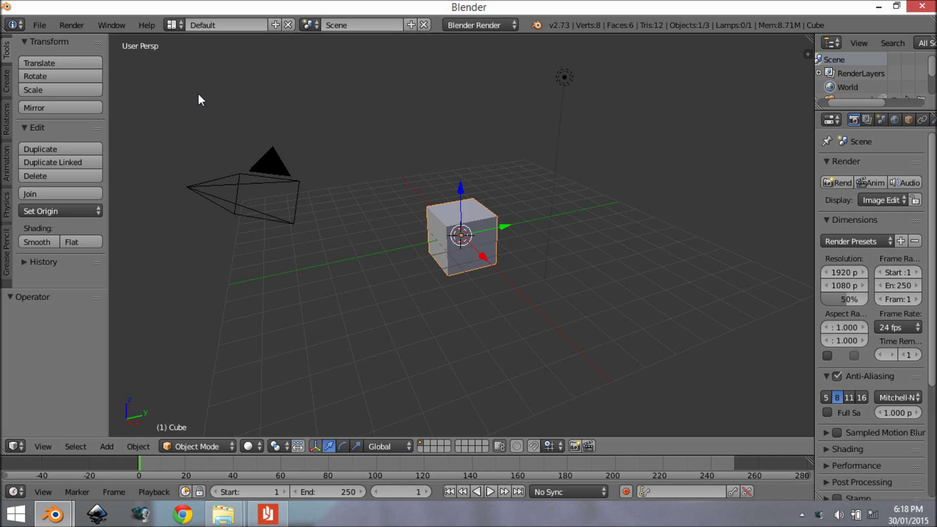
# Delete the default cube, lamp and camera from the new scene
pyautogui.moveTo(235, 177); pyautogui.dragTo(506, 235, button='middle')
pyautogui.press('a')
pyautogui.press('a')
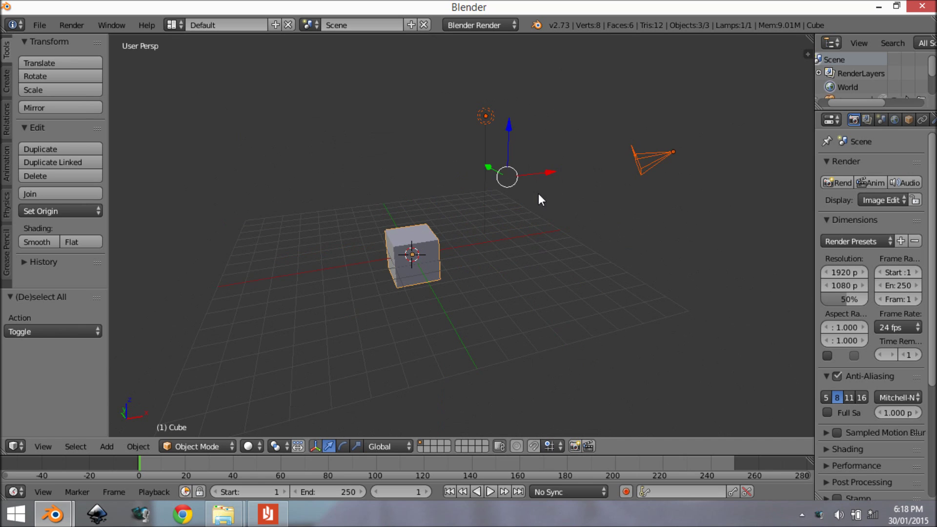
pyautogui.press('x')
pyautogui.click(508, 191)
# Add a Plain Axes empty at the scene's origin
pyautogui.hotkey('shift', 'a')
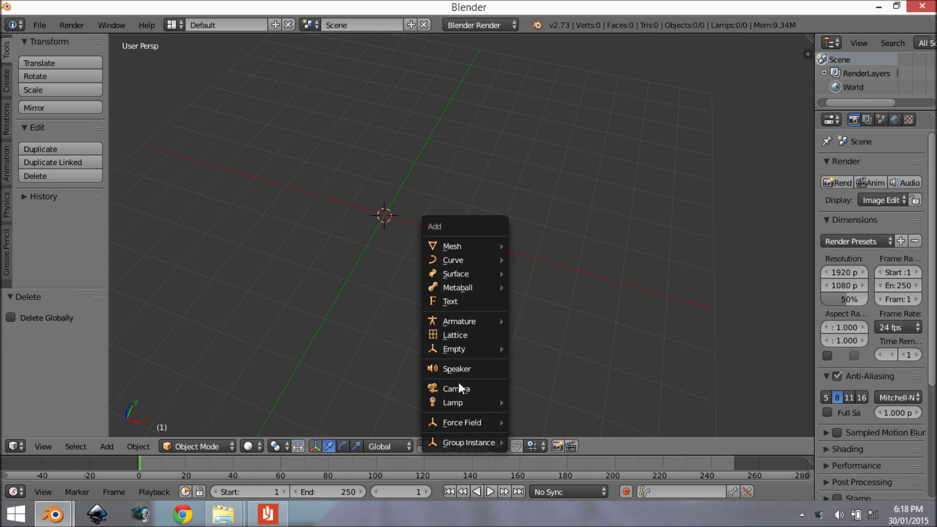
pyautogui.moveTo(486, 347)
pyautogui.click(546, 350)
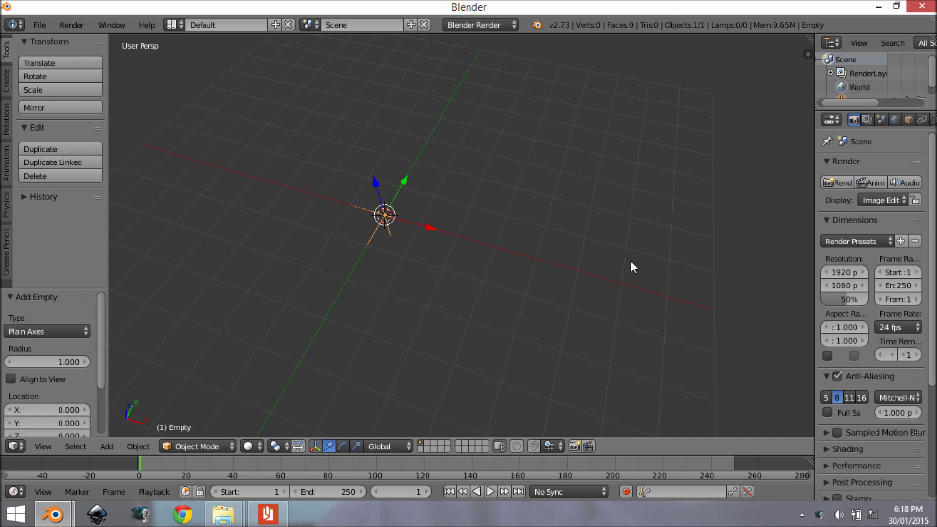
# Add a camera at the empty's position and clear its rotation
pyautogui.moveTo(626, 260); pyautogui.dragTo(393, 203, button='middle')
pyautogui.press('a')
pyautogui.hotkey('shift', 'a')
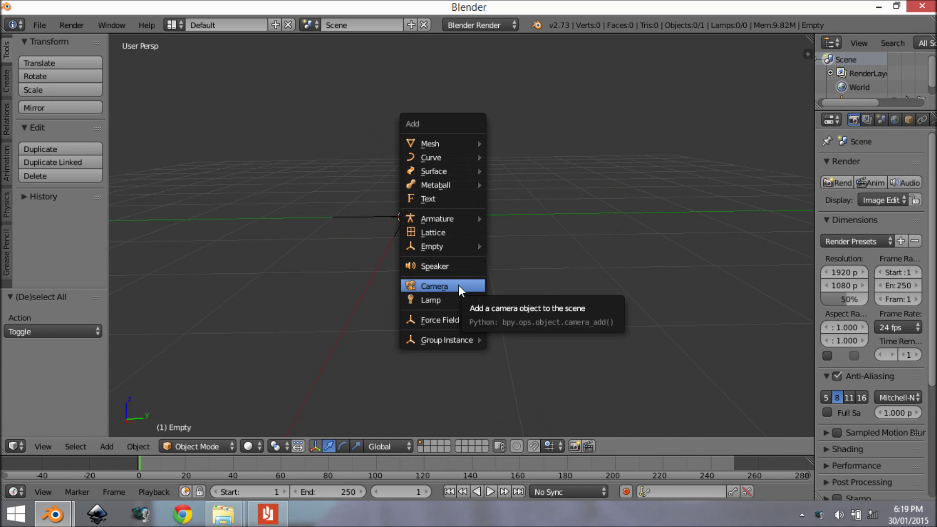
pyautogui.click(459, 287)
pyautogui.hotkey('alt', 'r')
pyautogui.moveTo(475, 251); pyautogui.dragTo(398, 251, button='middle')
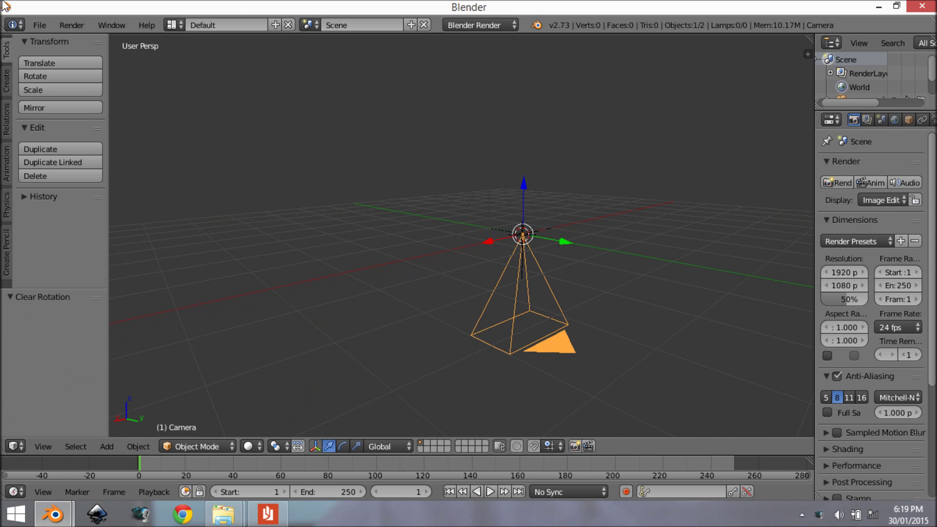
pyautogui.moveTo(307, 282); pyautogui.dragTo(434, 289, button='middle')
# Rotate the camera by -90° in the orthographic right view so it faces horizontally along the Y axis
pyautogui.press('KP_5')
pyautogui.press('KP_3')
pyautogui.scroll(-3, 560, 313)
pyautogui.scroll(1, 580, 320)
pyautogui.keyDown('shift'); pyautogui.moveTo(590, 322); pyautogui.dragTo(505, 306, button='middle'); pyautogui.keyUp('shift')
pyautogui.press('r')
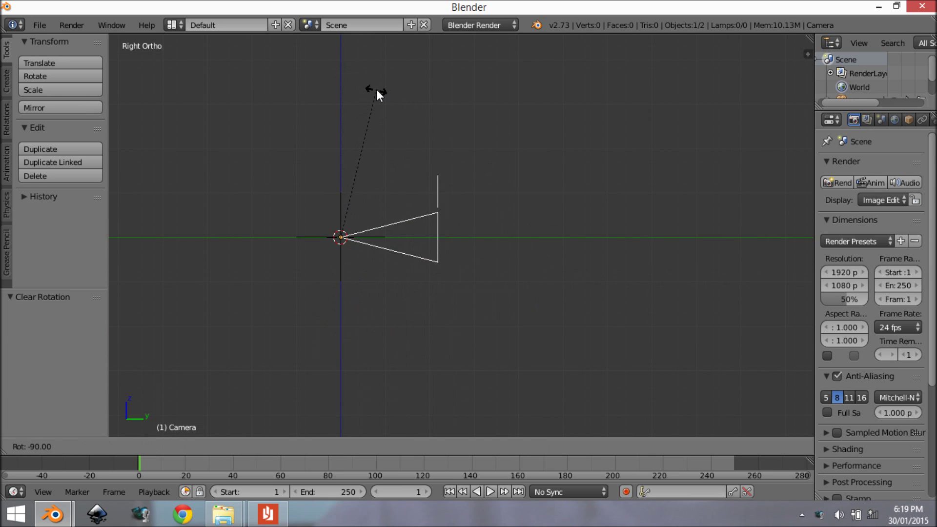
pyautogui.click(376, 89)
pyautogui.keyDown('shift'); pyautogui.moveTo(455, 230); pyautogui.dragTo(315, 219, button='middle'); pyautogui.keyUp('shift')
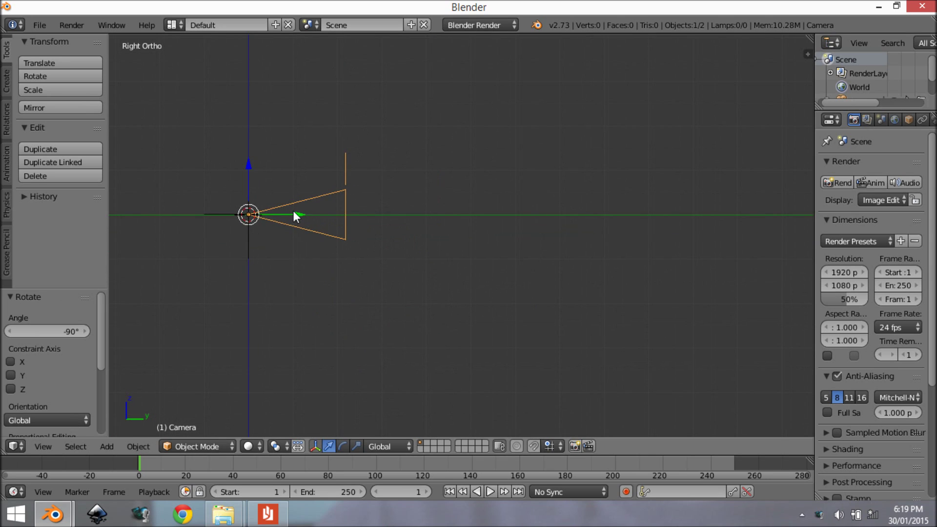
# Move the camera about 0.8 units along Y, in front of the empty, and clear the selection
pyautogui.moveTo(294, 211); pyautogui.dragTo(331, 212)
pyautogui.scroll(-1, 452, 247)
pyautogui.press('a')
pyautogui.moveTo(385, 239)
pyautogui.keyDown('shift'); pyautogui.mouseDown(button='middle')
pyautogui.moveTo(481, 244)
pyautogui.moveTo(383, 244)
pyautogui.mouseUp(button='middle'); pyautogui.keyUp('shift')
pyautogui.scroll(4, 464, 245)
# Duplicate the camera and offset the copy 0.5 units along the Y axis
pyautogui.rightClick(447, 244)
pyautogui.scroll(-2, 487, 248)
pyautogui.scroll(1, 419, 244)
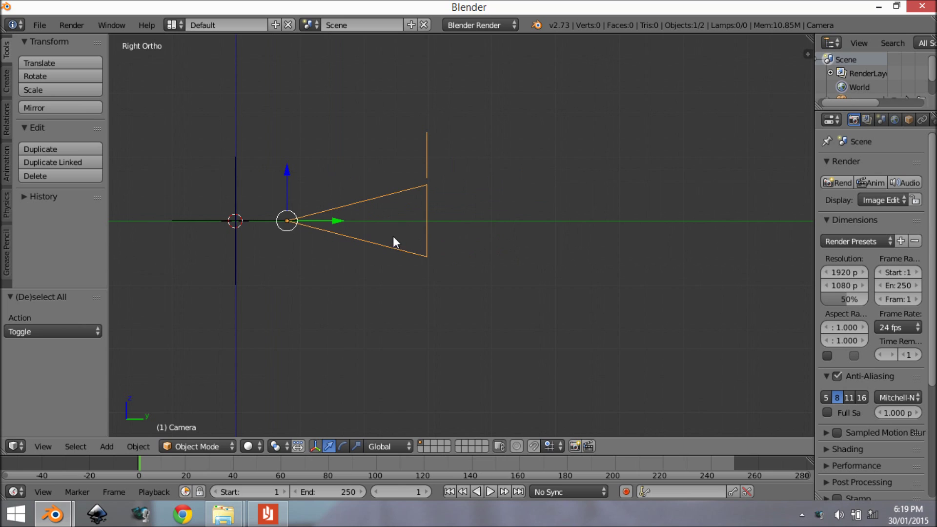
pyautogui.hotkey('shift', 'd')
pyautogui.write('y')
pyautogui.write('0.5')
pyautogui.press('Return')
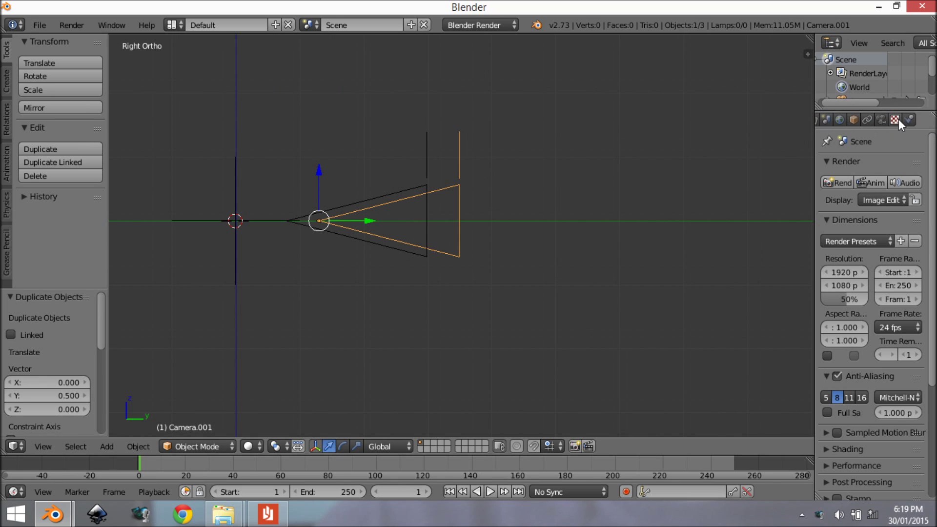
# Set the duplicated camera's focal length to 100 mm and deselect it
pyautogui.click(885, 122)
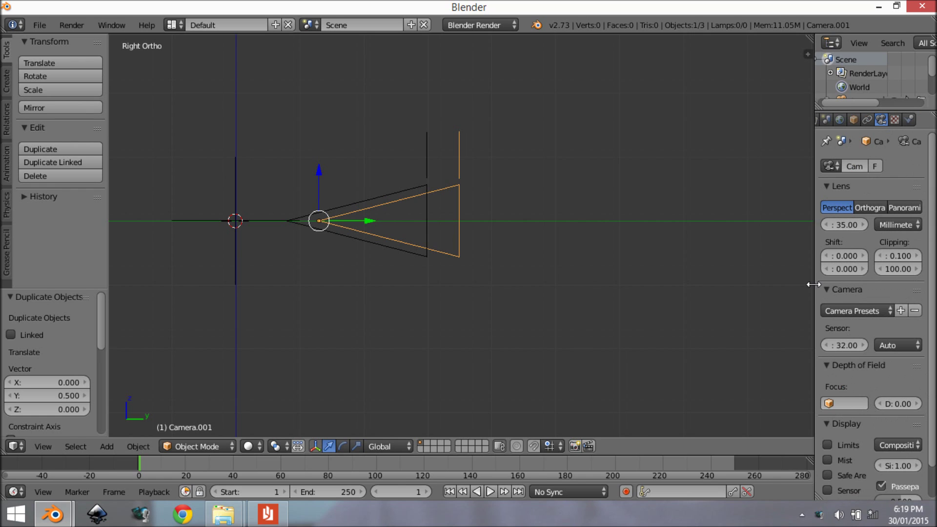
pyautogui.moveTo(812, 283); pyautogui.dragTo(697, 283)
pyautogui.click(751, 225)
pyautogui.write('100')
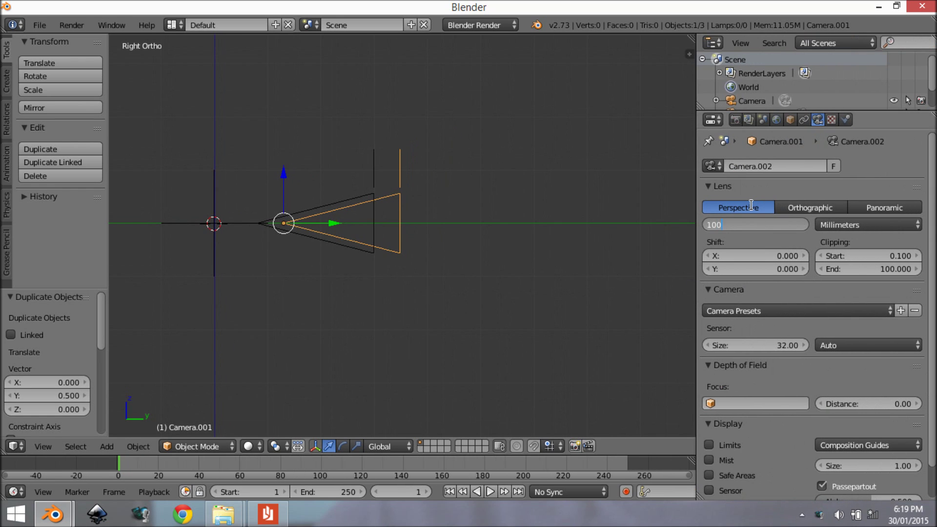
pyautogui.press('Return')
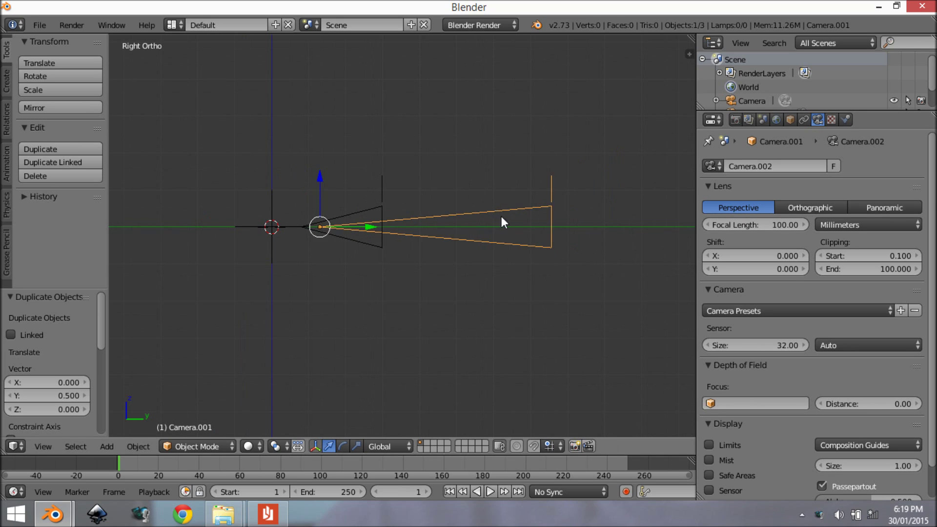
pyautogui.press('a')
pyautogui.scroll(-2, 439, 210)
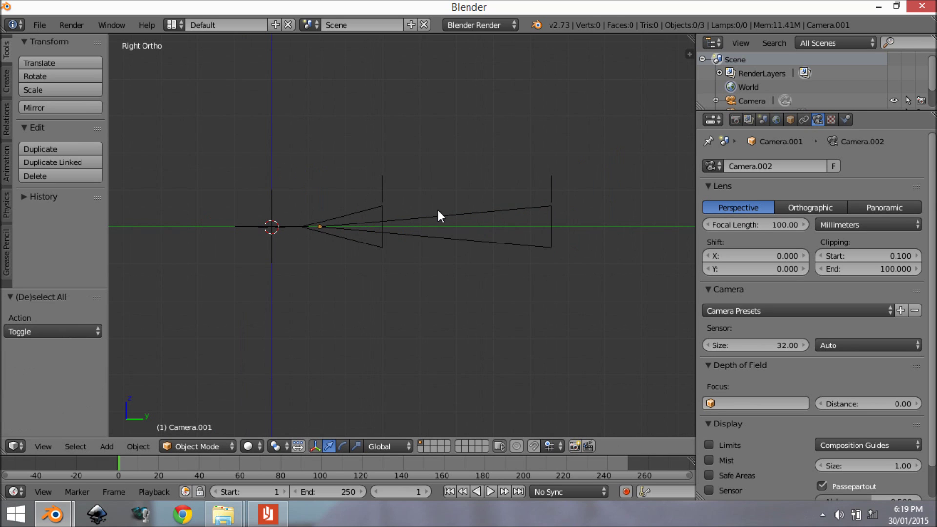
# Compare the lens settings of the original and duplicated cameras, finishing with the original 35 mm camera selected
pyautogui.rightClick(377, 208)
pyautogui.scroll(3, 408, 265)
pyautogui.keyDown('shift'); pyautogui.moveTo(362, 247); pyautogui.dragTo(414, 317, button='middle'); pyautogui.keyUp('shift')
pyautogui.scroll(-3, 413, 314)
pyautogui.scroll(3, 417, 310)
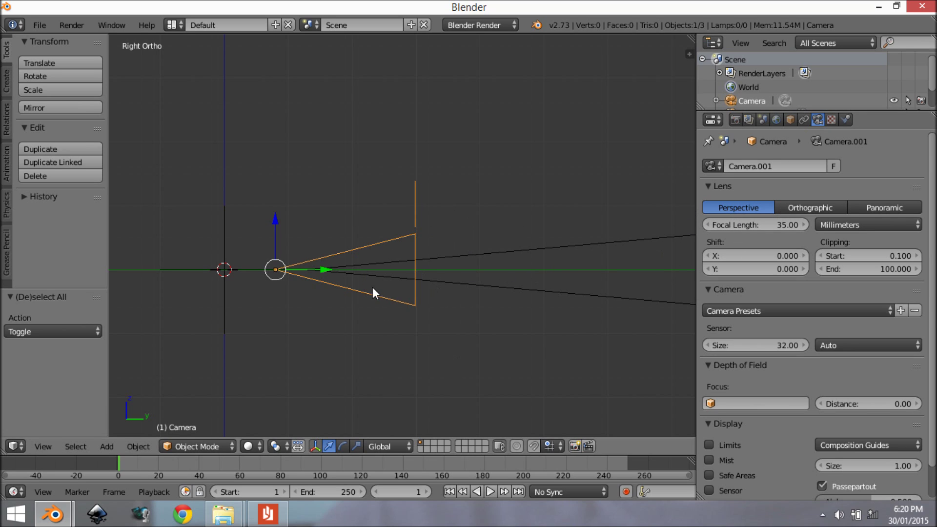
pyautogui.scroll(-2, 631, 252)
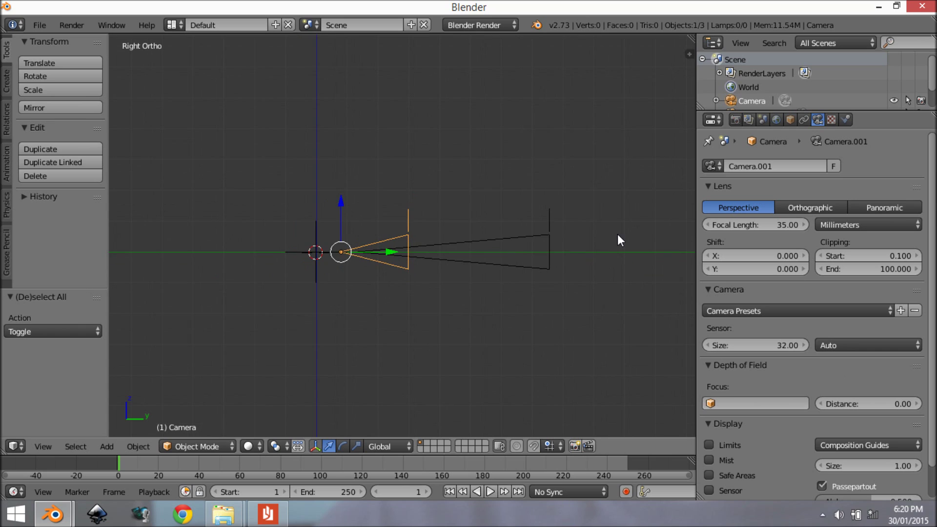
pyautogui.press('a')
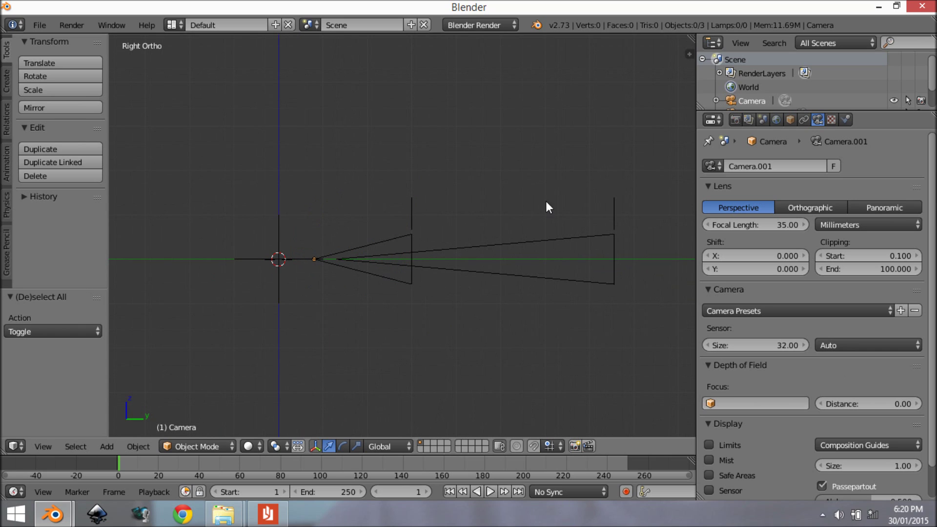
pyautogui.rightClick(578, 240)
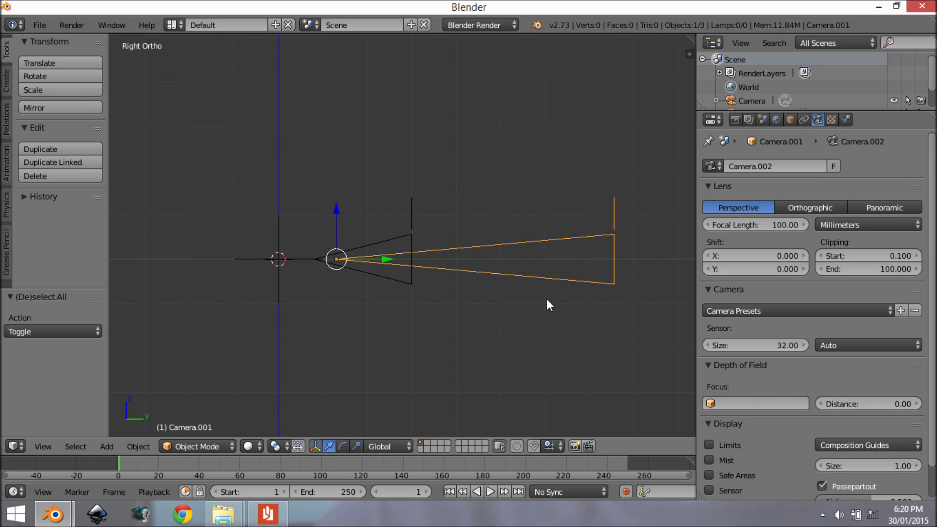
pyautogui.rightClick(408, 236)
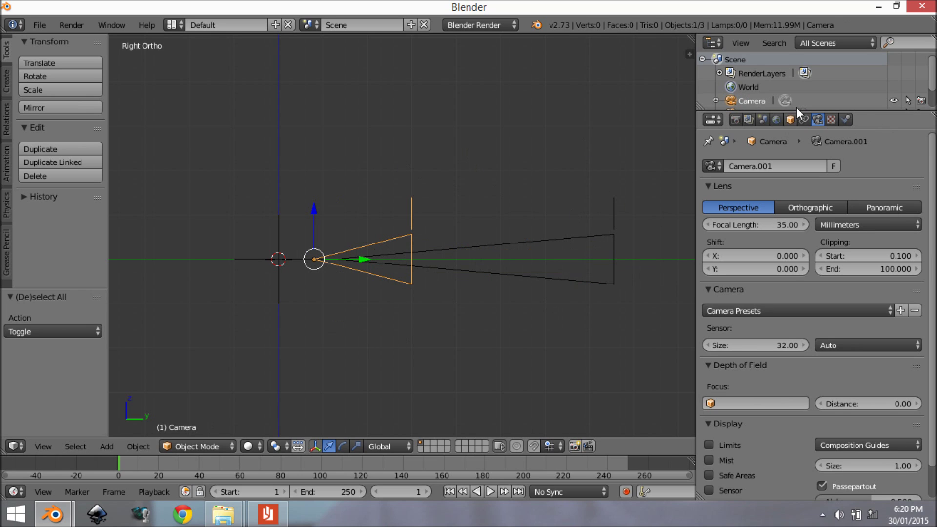
pyautogui.click(791, 122)
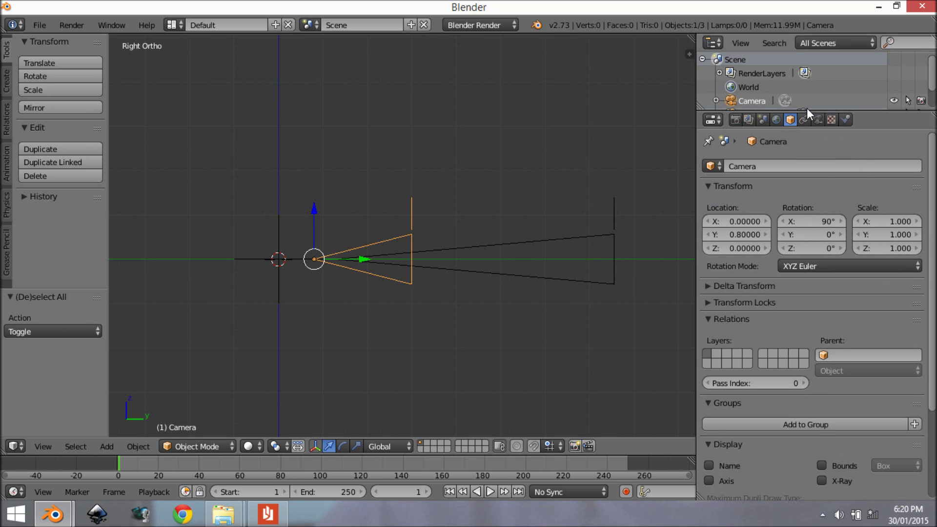
pyautogui.click(817, 119)
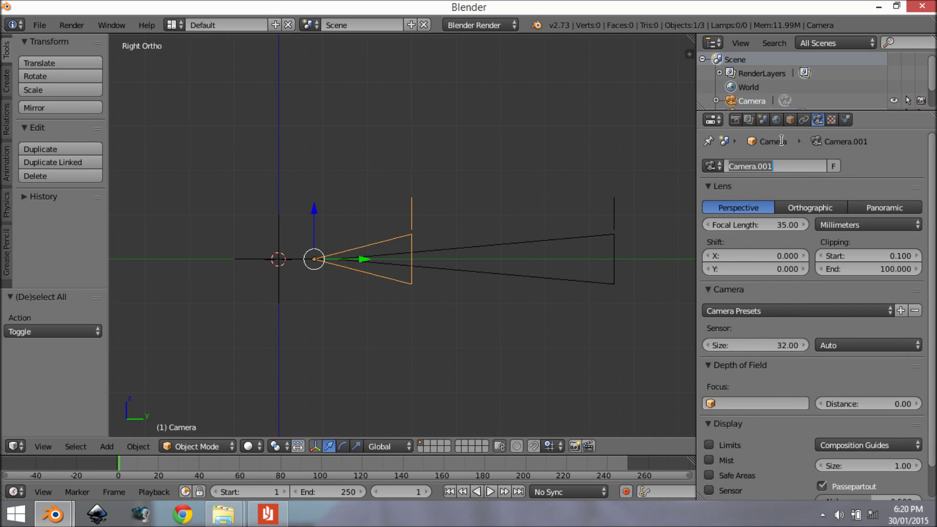
pyautogui.click(768, 168)
pyautogui.click(776, 158)
pyautogui.click(775, 165)
pyautogui.click(791, 150)
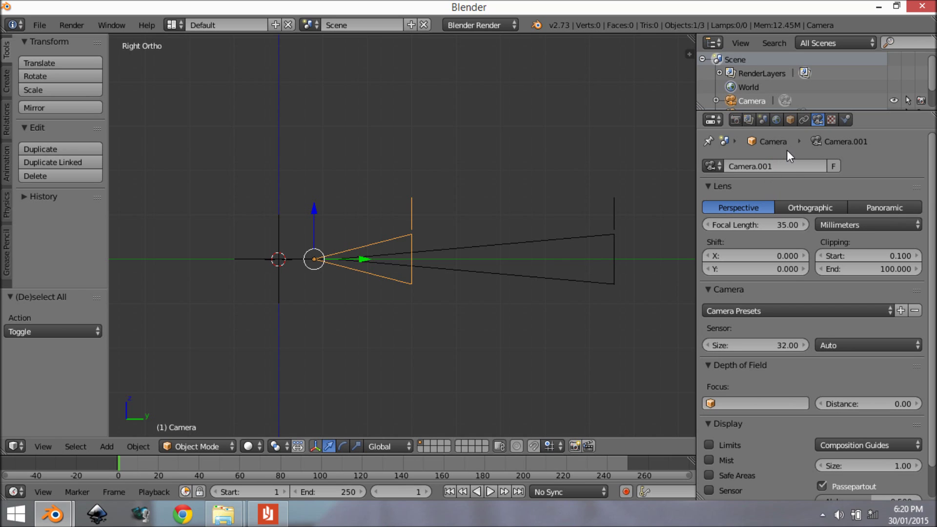
# Rename the original camera object as "cam"
pyautogui.click(790, 120)
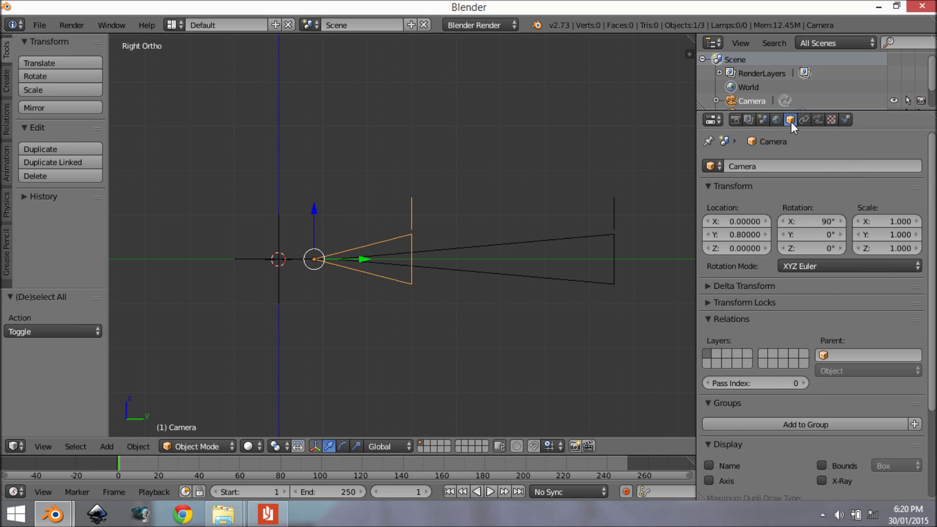
pyautogui.click(773, 165)
pyautogui.write('cam')
pyautogui.press('Return')
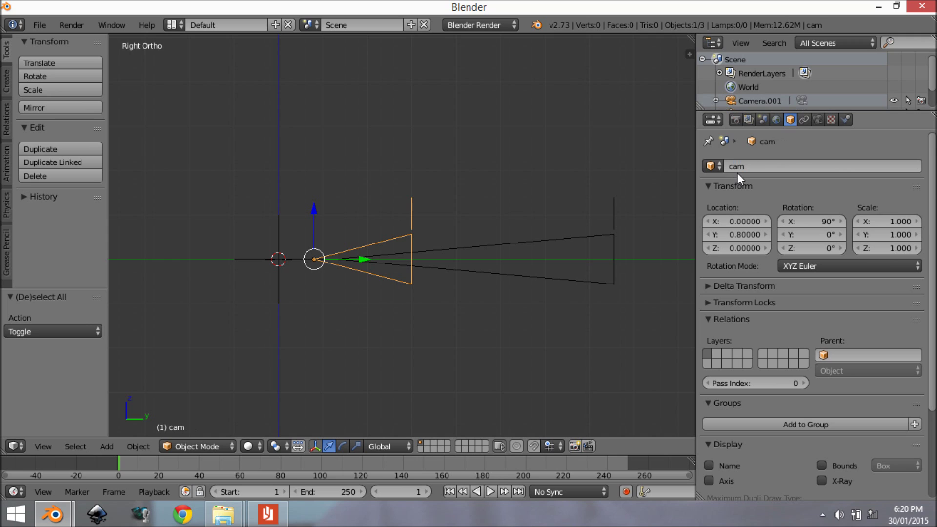
# Rename the duplicated 100 mm camera object as "cam zoom"
pyautogui.rightClick(599, 234)
pyautogui.click(802, 169)
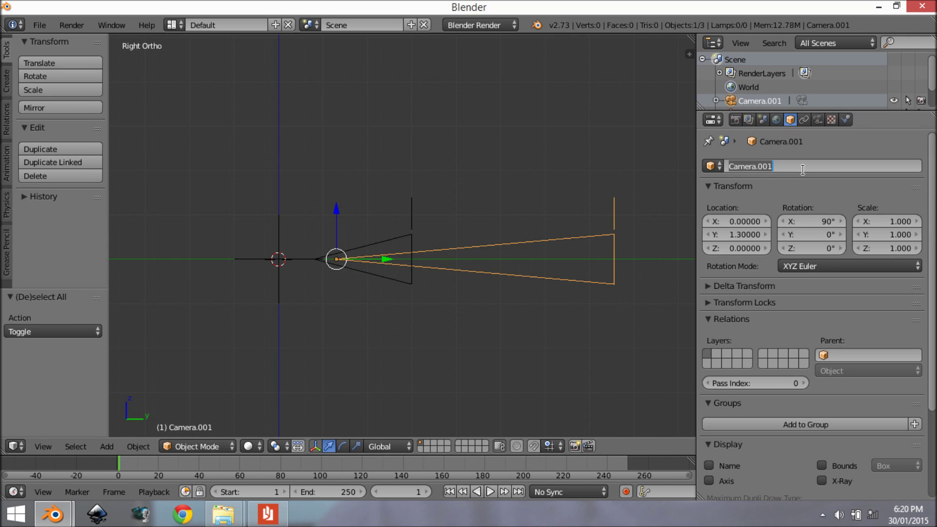
pyautogui.write('cam')
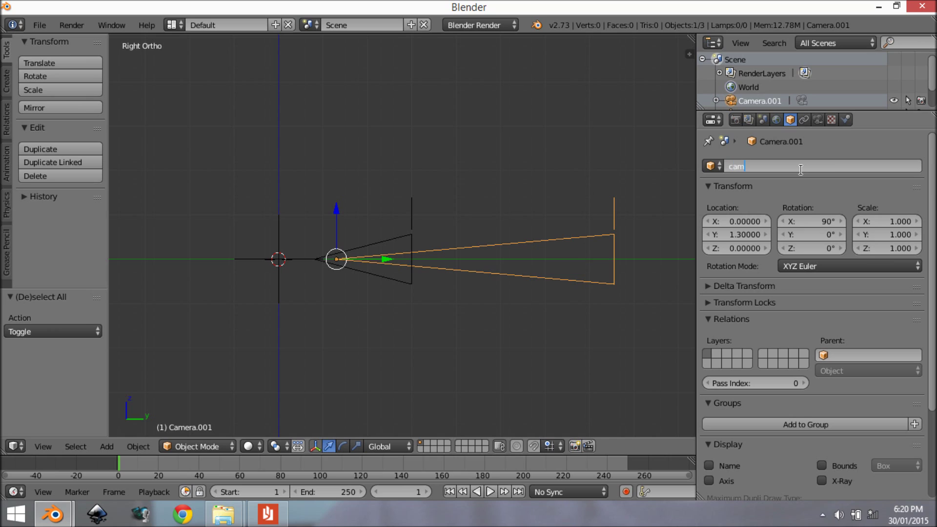
pyautogui.write(' zoom')
pyautogui.press('Return')
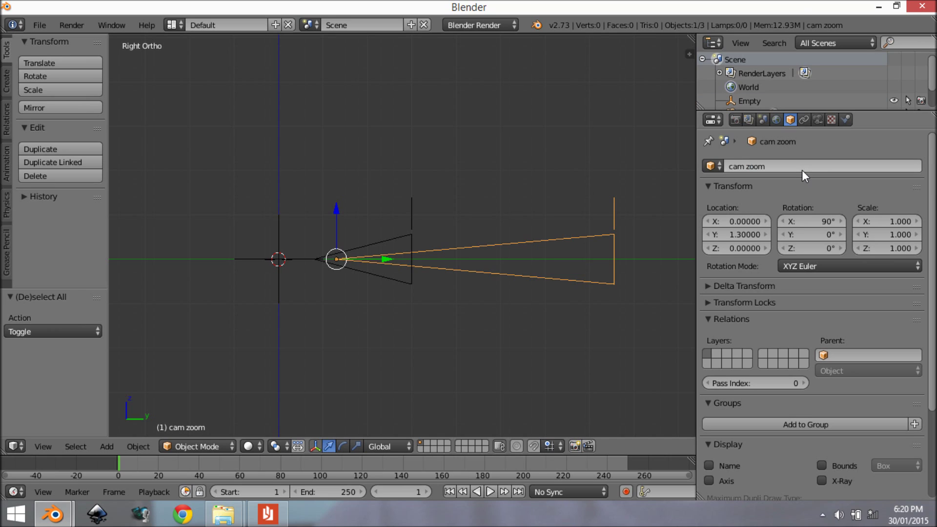
# Parent both cameras to the empty using the Object parent type, then deselect everything
pyautogui.keyDown('shift'); pyautogui.rightClick(413, 225); pyautogui.keyUp('shift')
pyautogui.keyDown('shift'); pyautogui.rightClick(526, 238); pyautogui.keyUp('shift')
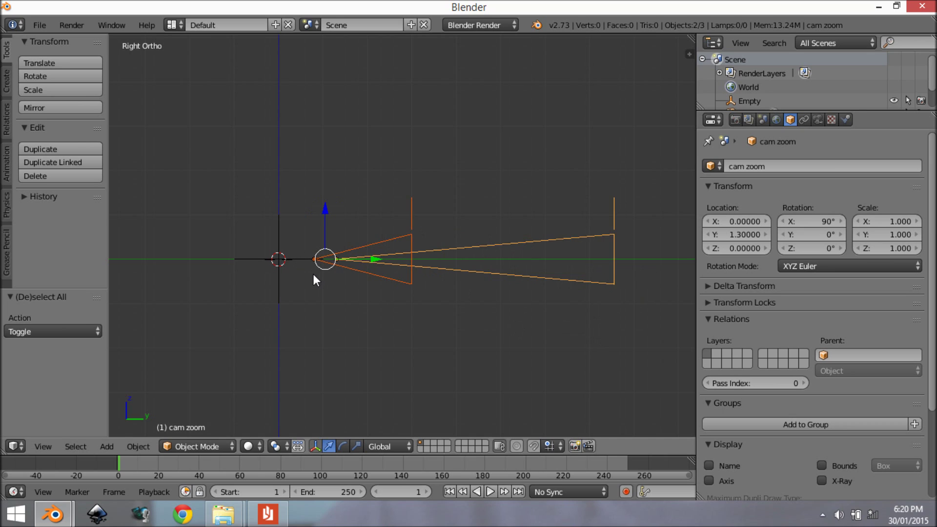
pyautogui.keyDown('shift'); pyautogui.rightClick(269, 256); pyautogui.keyUp('shift')
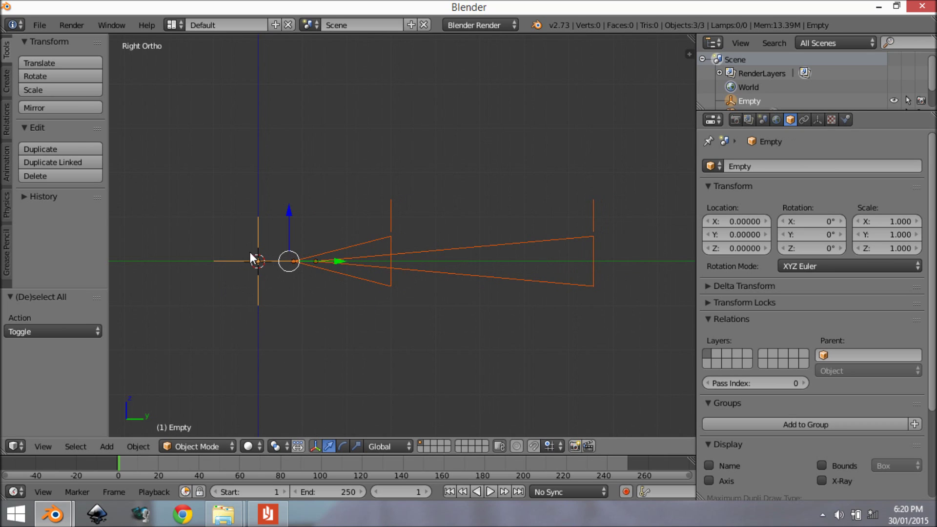
pyautogui.scroll(2, 252, 258)
pyautogui.keyDown('shift'); pyautogui.moveTo(261, 306); pyautogui.dragTo(388, 310, button='middle'); pyautogui.keyUp('shift')
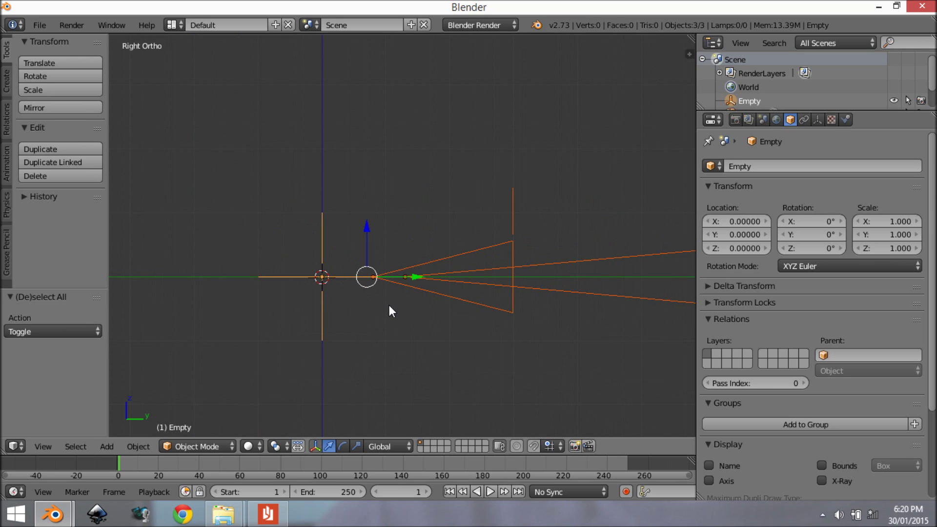
pyautogui.hotkey('ctrl', 'p')
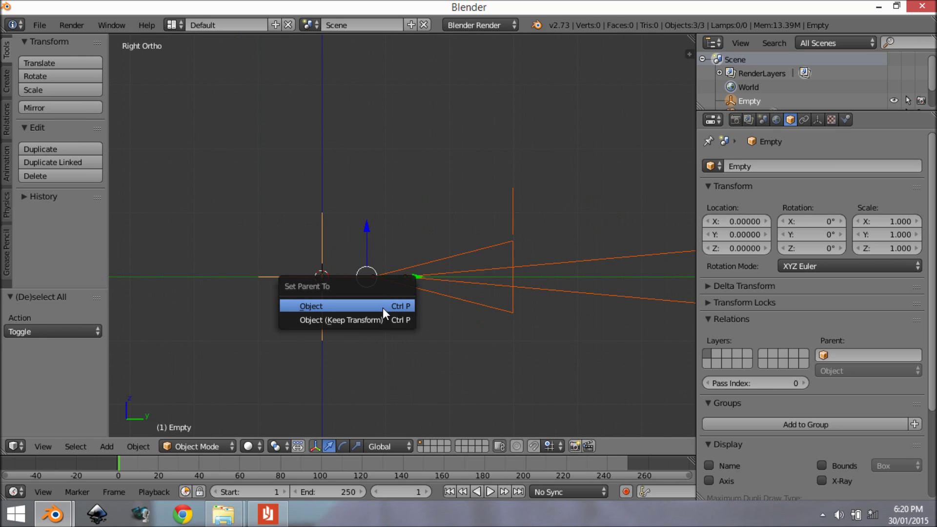
pyautogui.click(382, 307)
pyautogui.press('a')
# Test the parenting by moving the empty, cancel the move and deselect everything
pyautogui.rightClick(334, 274)
pyautogui.press('g')
pyautogui.rightClick(454, 322)
pyautogui.scroll(-2, 545, 293)
pyautogui.keyDown('shift'); pyautogui.moveTo(528, 276); pyautogui.dragTo(475, 278, button='middle'); pyautogui.keyUp('shift')
pyautogui.press('a')
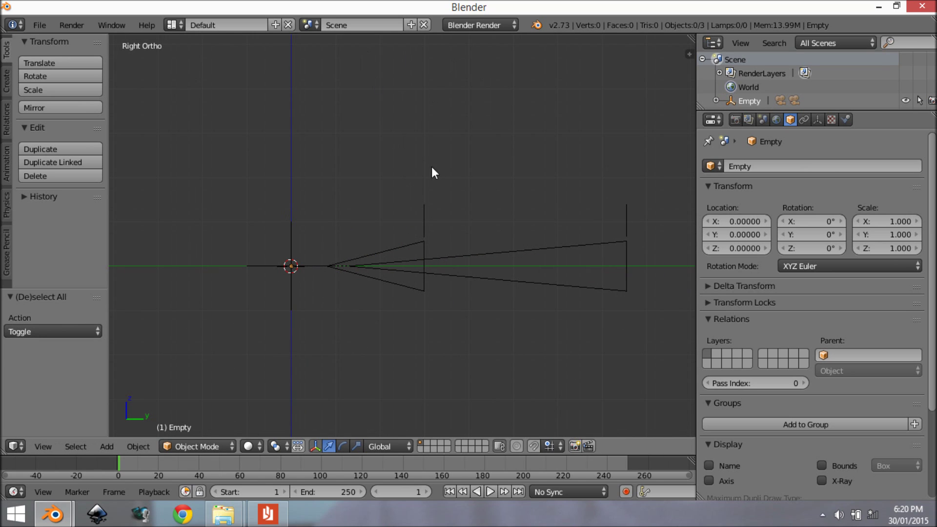
# Set the render engine to Blender Game and switch the screen layout to Game Logic
pyautogui.click(491, 28)
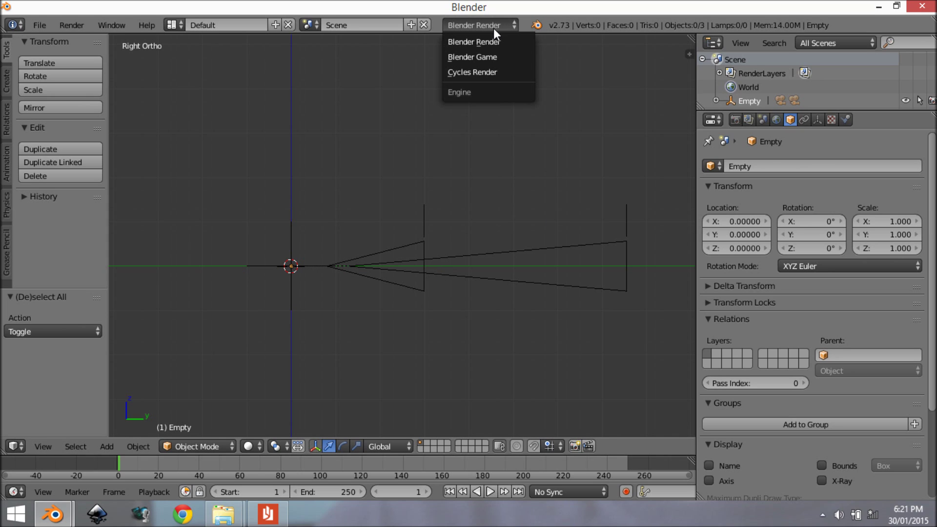
pyautogui.click(495, 56)
pyautogui.click(177, 25)
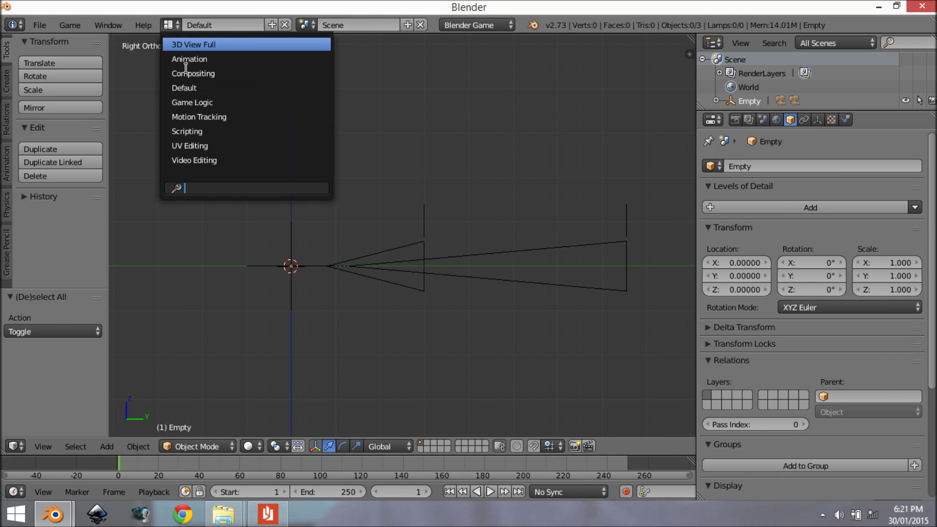
pyautogui.click(195, 104)
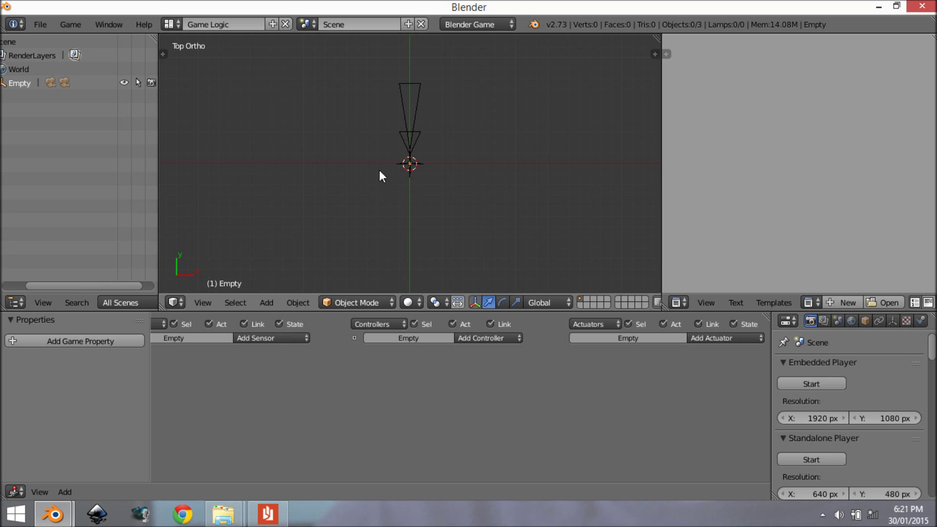
# Add a cube mesh at the origin of the scene
pyautogui.keyDown('shift'); pyautogui.moveTo(534, 142); pyautogui.dragTo(523, 218, button='middle'); pyautogui.keyUp('shift')
pyautogui.hotkey('shift', 'a')
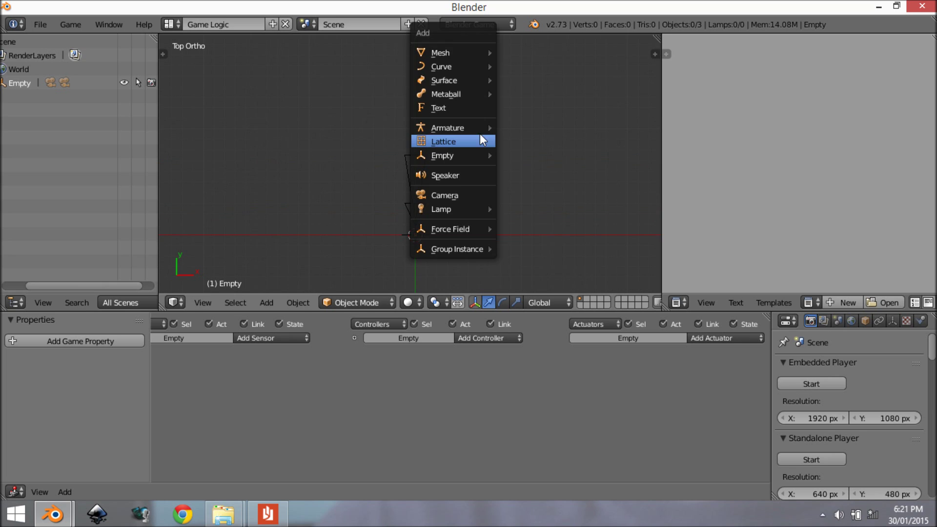
pyautogui.moveTo(483, 53)
pyautogui.click(537, 66)
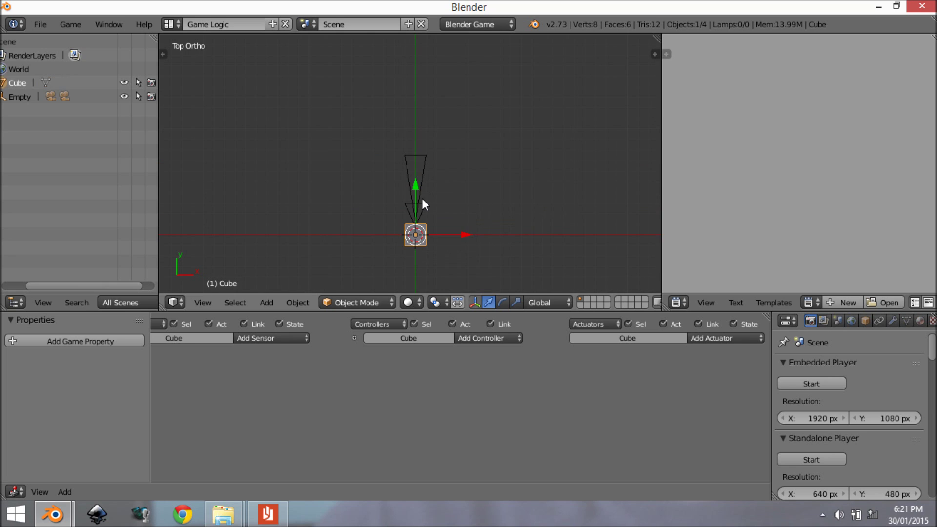
pyautogui.moveTo(415, 199); pyautogui.dragTo(452, 48)
# Move the cube about 11.7 units along the global Y axis, in front of the cameras, and deselect it
pyautogui.press('KP_0')
pyautogui.press('KP_0')
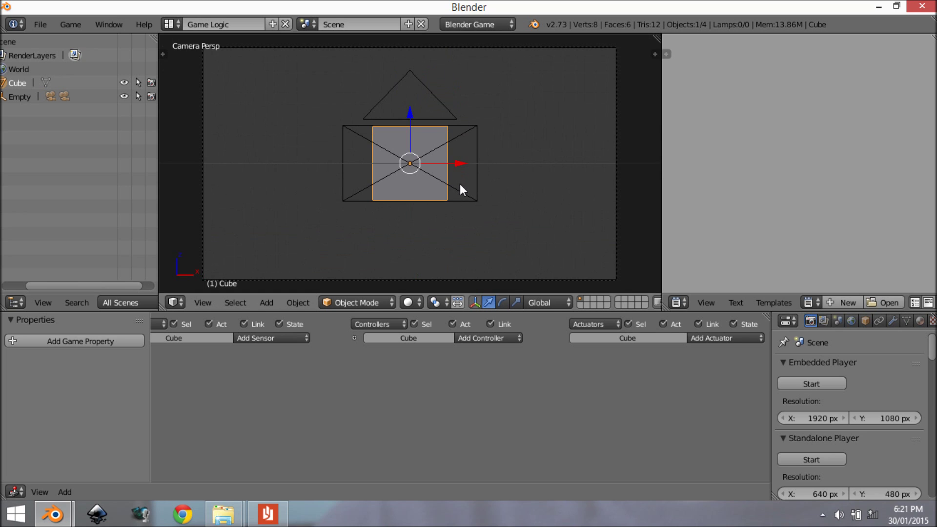
pyautogui.press('g')
pyautogui.press('y')
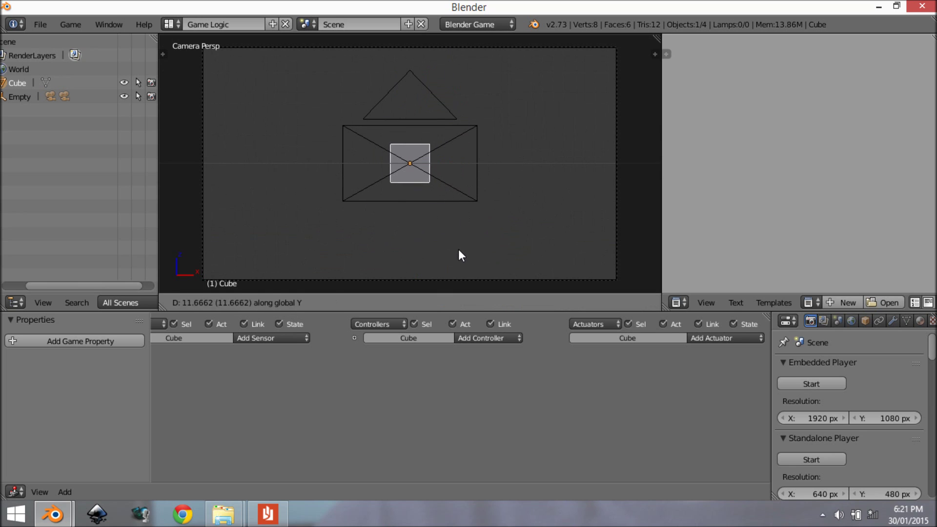
pyautogui.click(458, 248)
pyautogui.press('a')
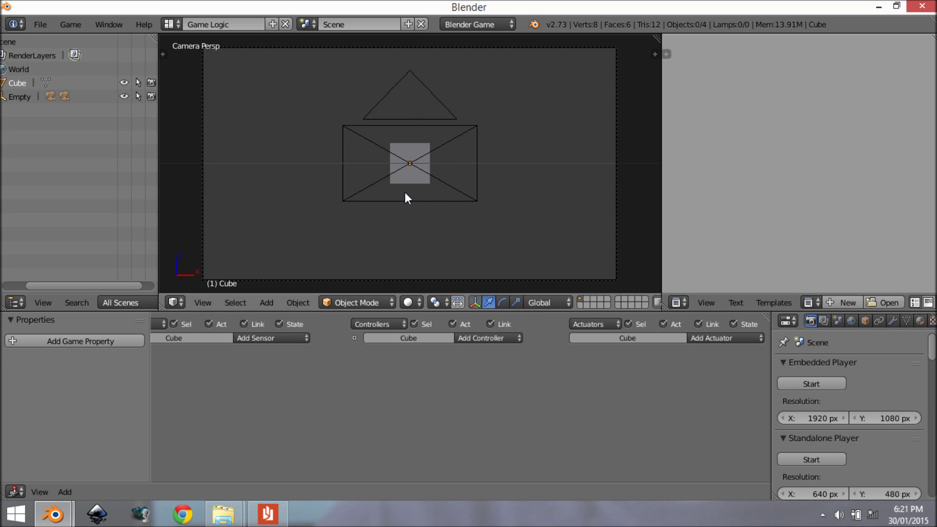
# Select the empty and collapse the game properties region beside its logic bricks
pyautogui.press('KP_3')
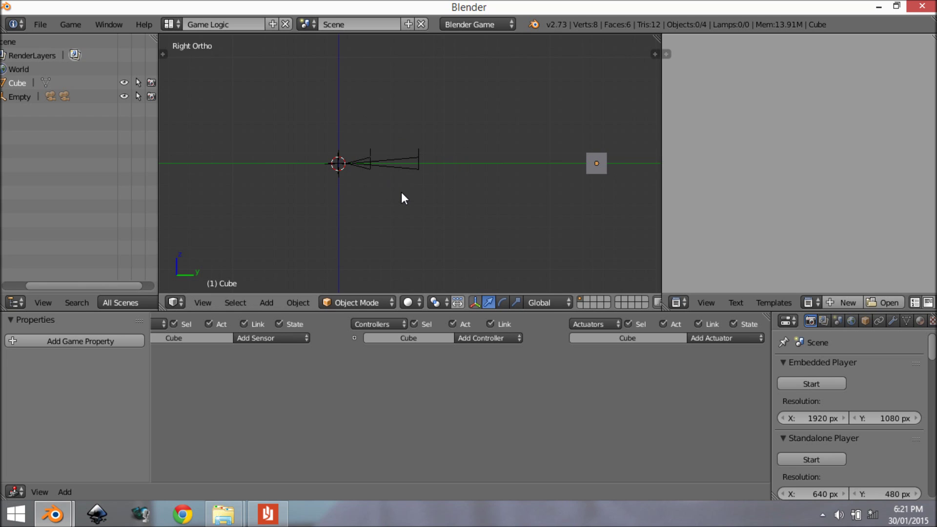
pyautogui.scroll(5, 364, 195)
pyautogui.keyDown('shift'); pyautogui.moveTo(344, 150); pyautogui.dragTo(459, 155, button='middle'); pyautogui.keyUp('shift')
pyautogui.rightClick(314, 171)
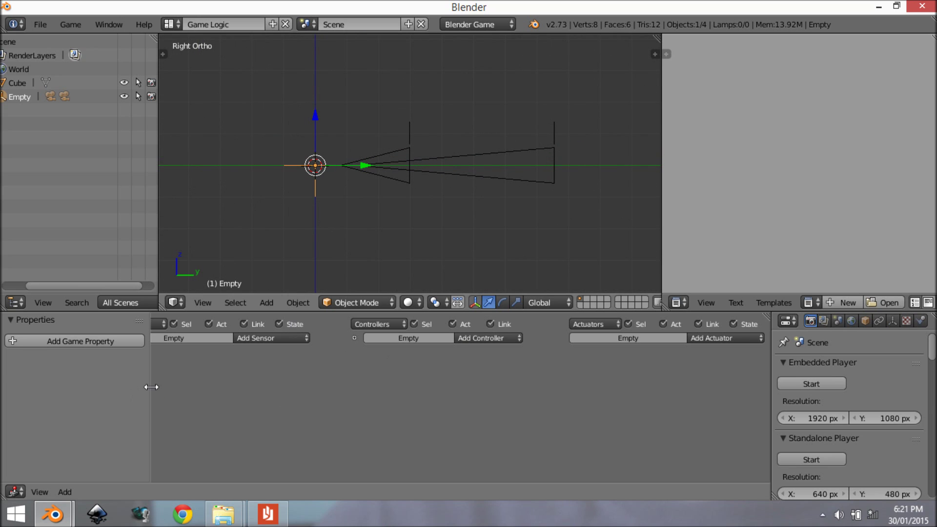
pyautogui.moveTo(153, 389); pyautogui.dragTo(10, 379)
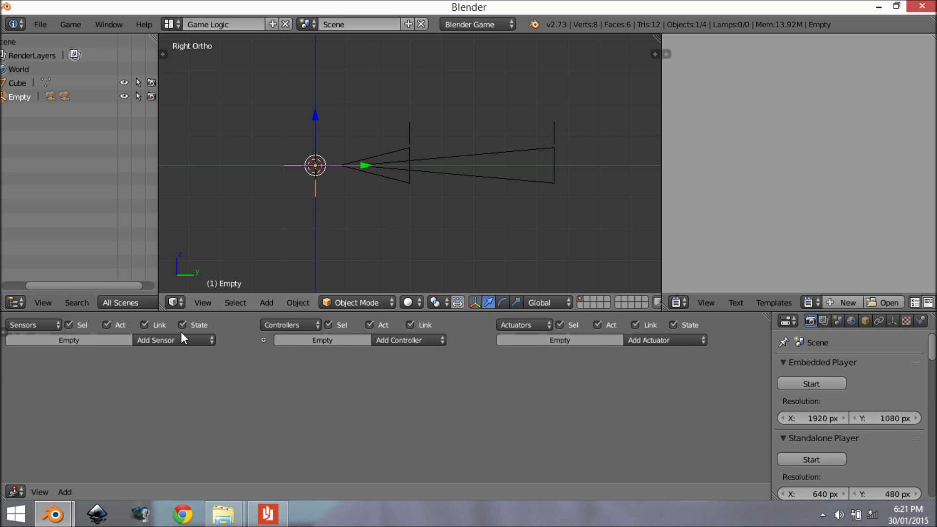
pyautogui.scroll(1, 181, 332)
pyautogui.scroll(-1, 217, 339)
pyautogui.scroll(1, 218, 349)
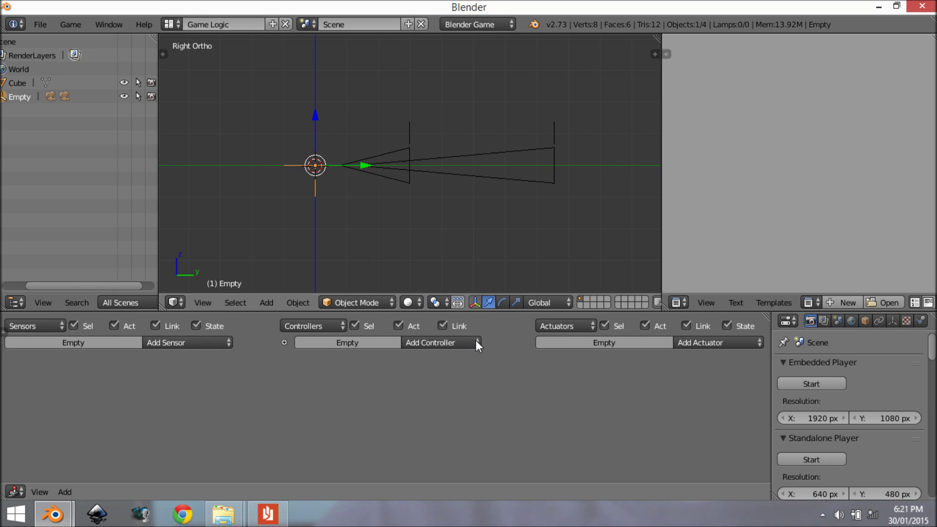
pyautogui.scroll(-2, 458, 186)
pyautogui.scroll(-2, 591, 194)
pyautogui.keyDown('shift'); pyautogui.moveTo(591, 194); pyautogui.dragTo(370, 202, button='middle'); pyautogui.keyUp('shift')
pyautogui.keyDown('shift'); pyautogui.moveTo(239, 216); pyautogui.dragTo(312, 212, button='middle'); pyautogui.keyUp('shift')
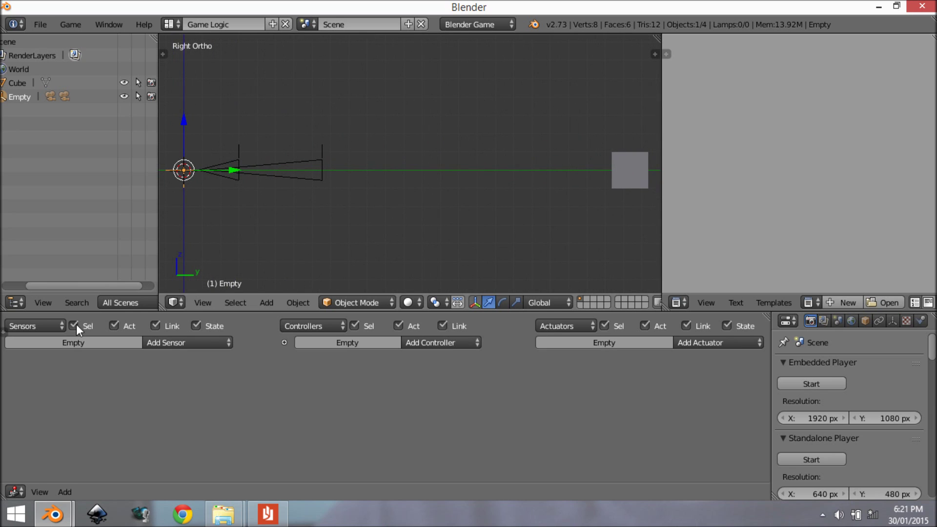
# Add a Mouse sensor to the empty and set its mouse event to Movement
pyautogui.click(184, 342)
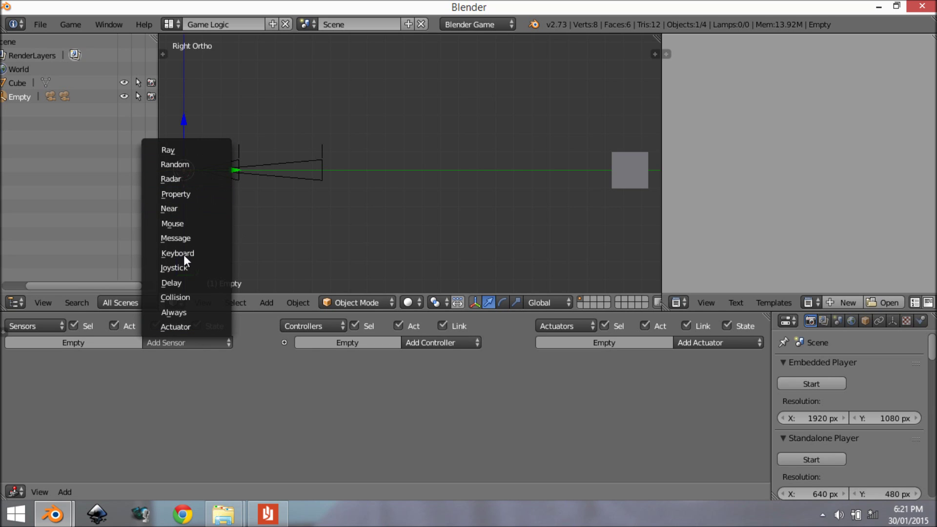
pyautogui.click(198, 222)
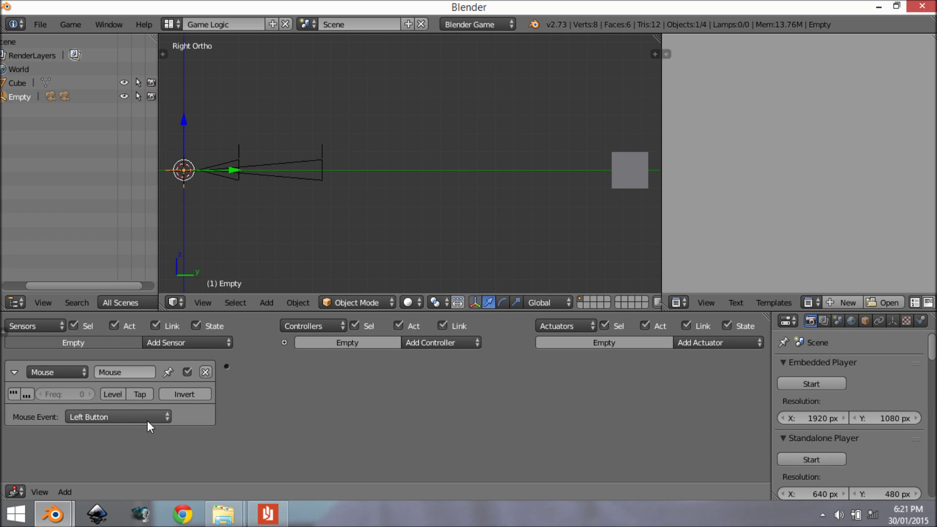
pyautogui.click(147, 417)
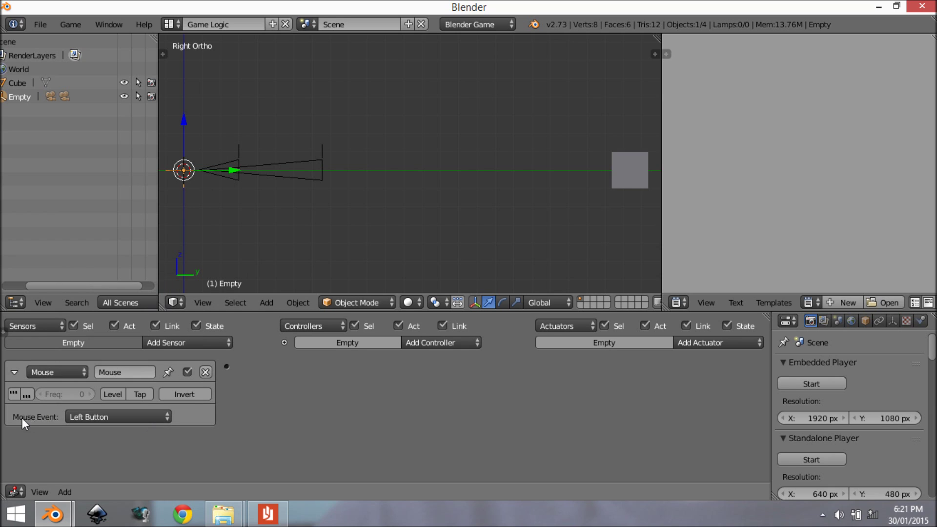
pyautogui.click(107, 416)
pyautogui.click(137, 325)
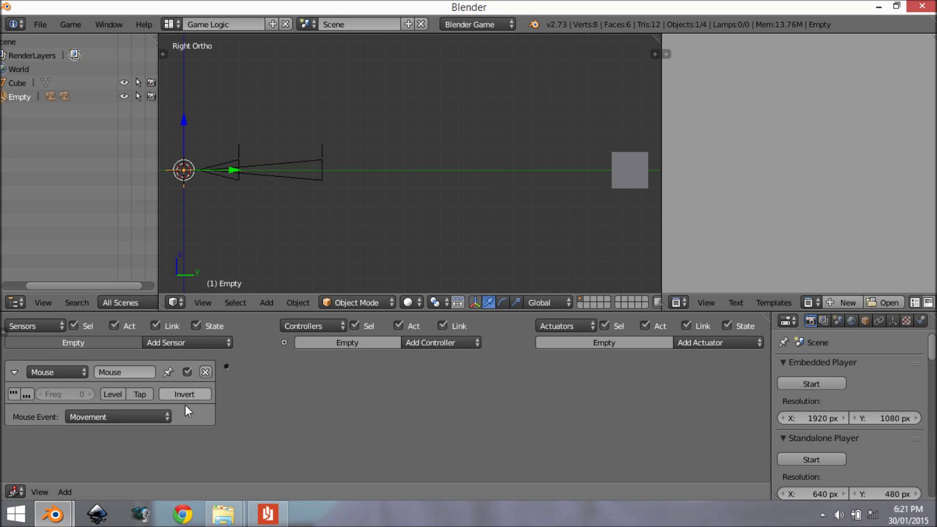
# Add a Mouse actuator in Look mode to the empty and link the Movement sensor to it
pyautogui.click(726, 346)
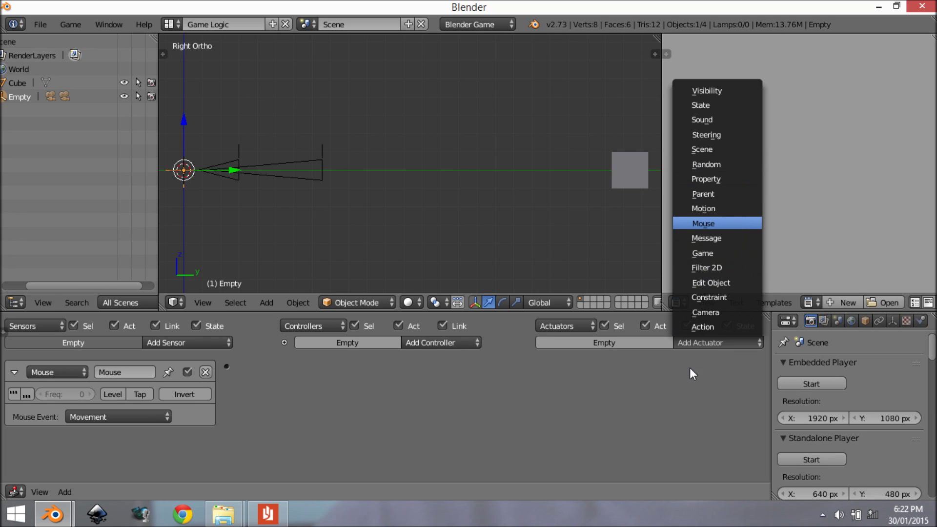
pyautogui.click(733, 224)
pyautogui.click(701, 395)
pyautogui.click(711, 362)
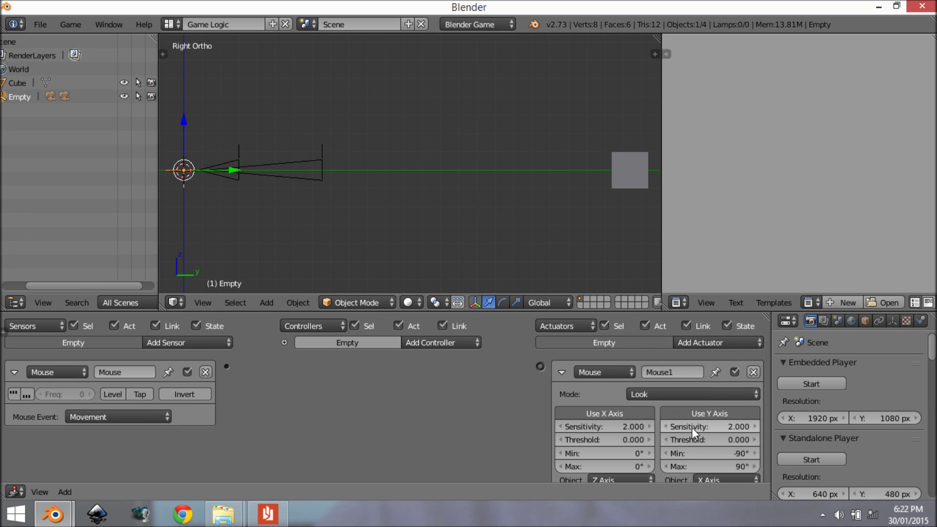
pyautogui.scroll(-1, 703, 413)
pyautogui.moveTo(226, 347); pyautogui.dragTo(540, 347)
# Run the game from the camera view to test the mouse look, then exit it
pyautogui.press('KP_0')
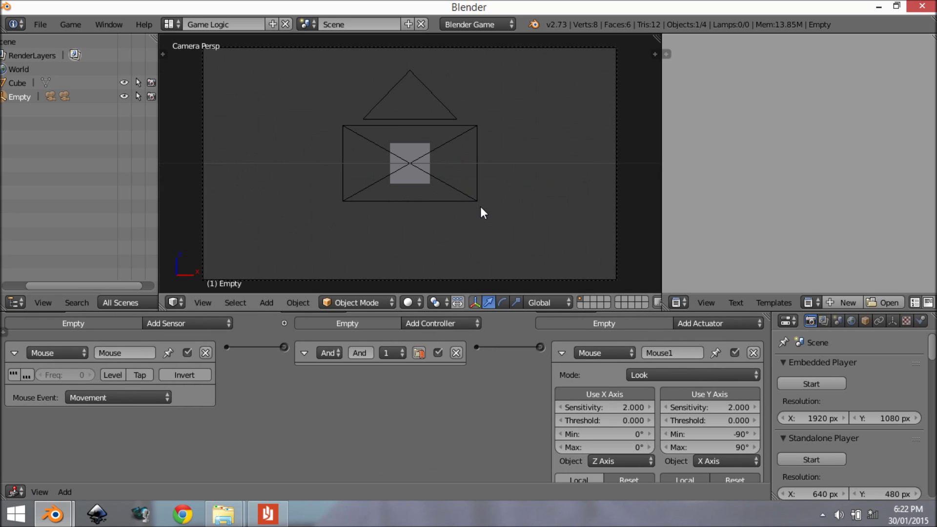
pyautogui.press('p')
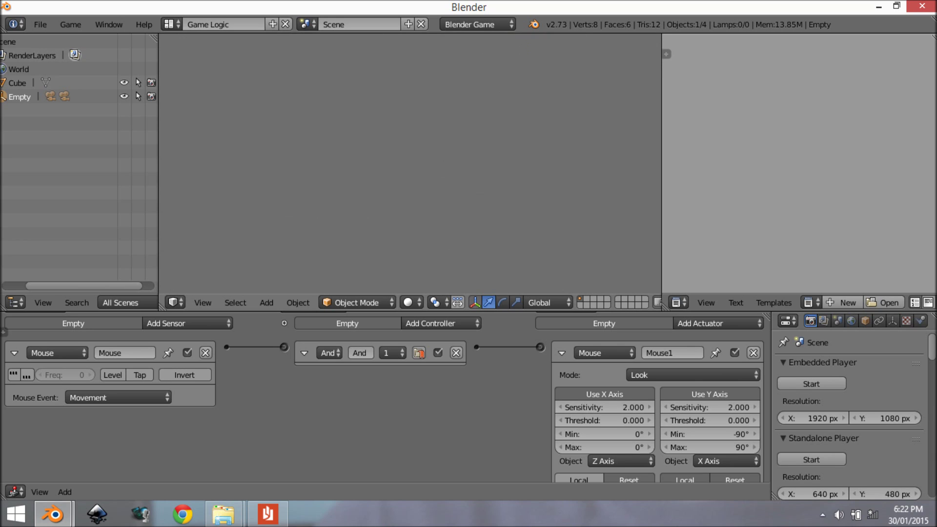
pyautogui.press('Escape')
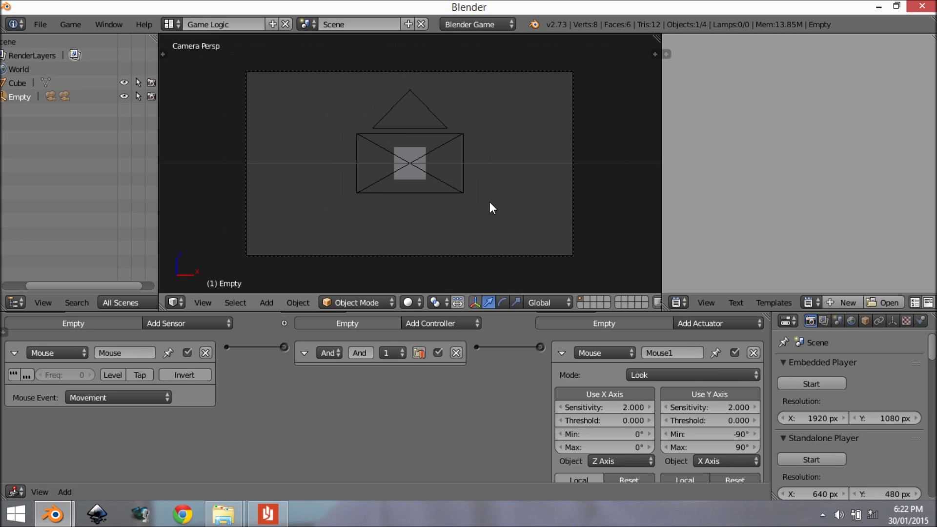
pyautogui.scroll(-2, 493, 207)
pyautogui.scroll(4, 500, 210)
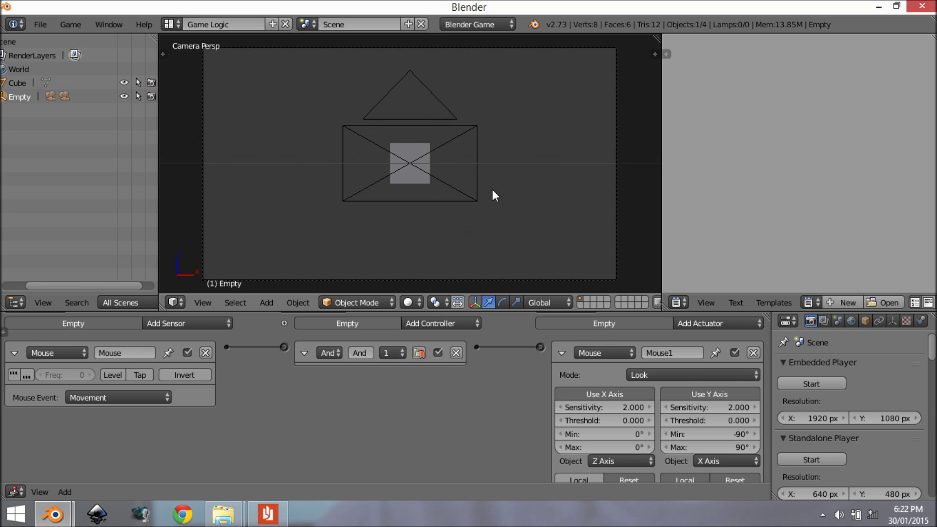
pyautogui.scroll(1, 468, 127)
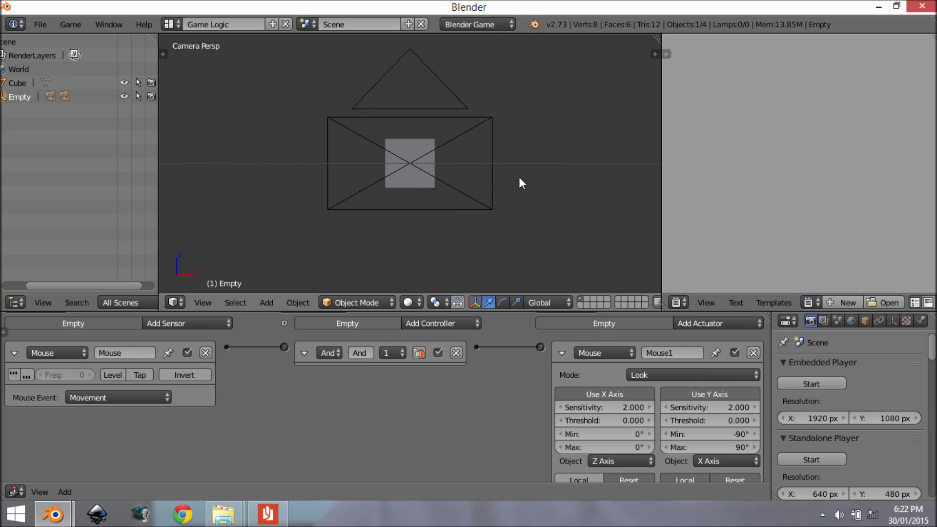
# Reselect the empty in the right side view and collapse its mouse sensor, And controller and mouse actuator
pyautogui.moveTo(519, 177); pyautogui.dragTo(361, 152, button='middle')
pyautogui.rightClick(361, 152)
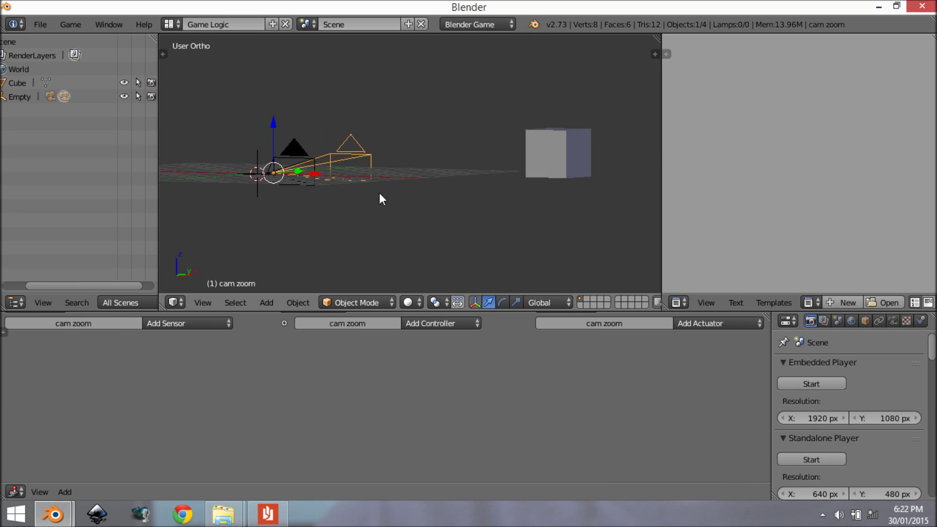
pyautogui.press('KP_3')
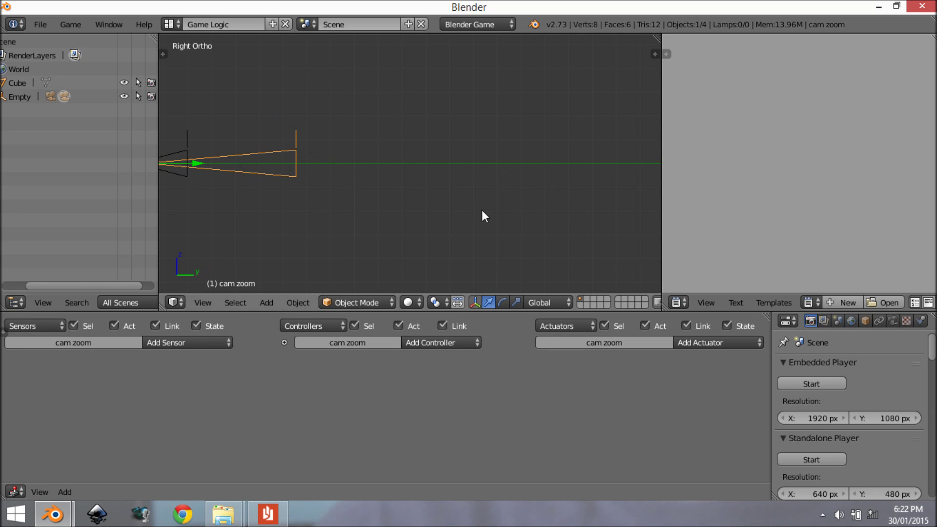
pyautogui.keyDown('shift'); pyautogui.moveTo(325, 164); pyautogui.dragTo(515, 157, button='middle'); pyautogui.keyUp('shift')
pyautogui.scroll(5, 516, 161)
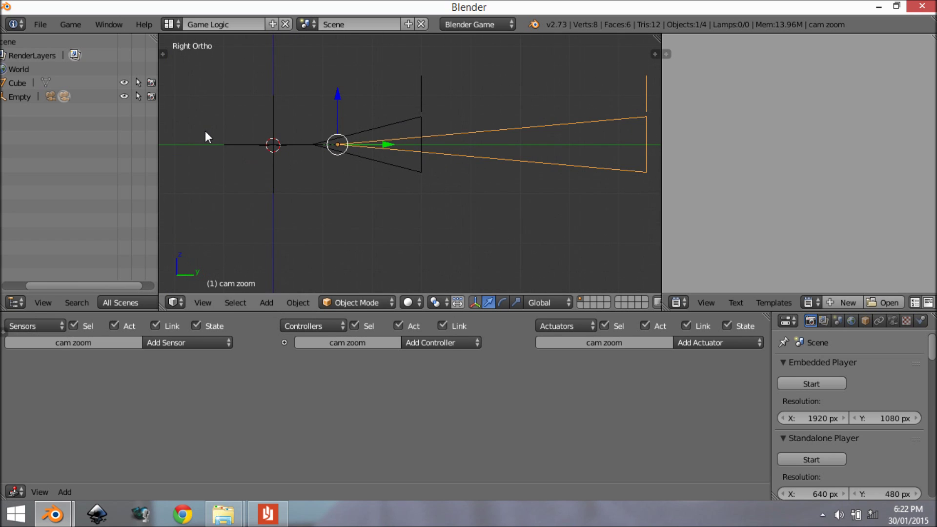
pyautogui.rightClick(269, 144)
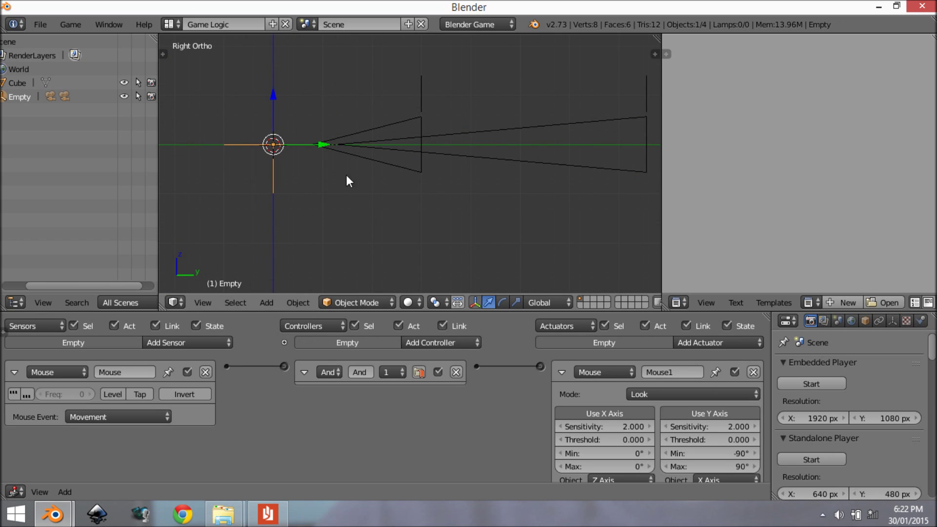
pyautogui.click(562, 372)
pyautogui.click(15, 372)
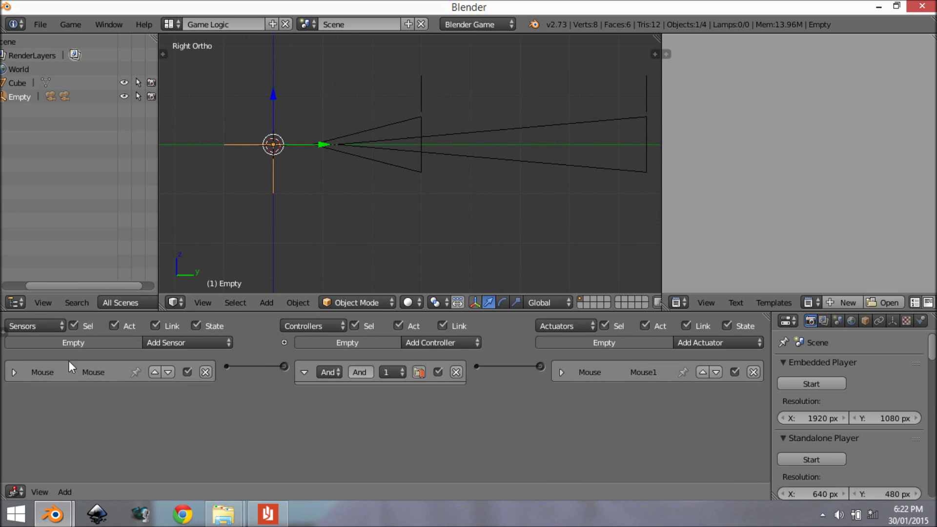
pyautogui.click(304, 372)
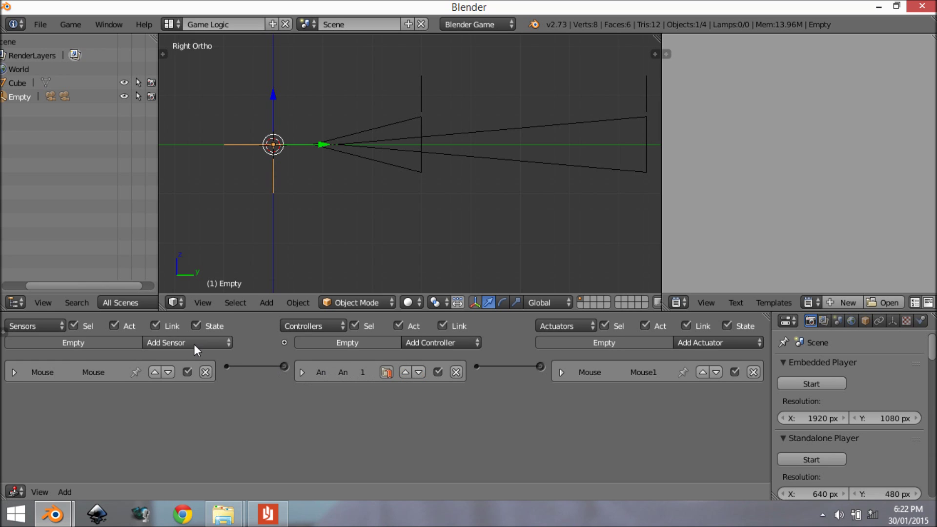
# Add a second Mouse sensor to the empty with its mouse event set to Right Button, and collapse it
pyautogui.click(194, 344)
pyautogui.click(195, 222)
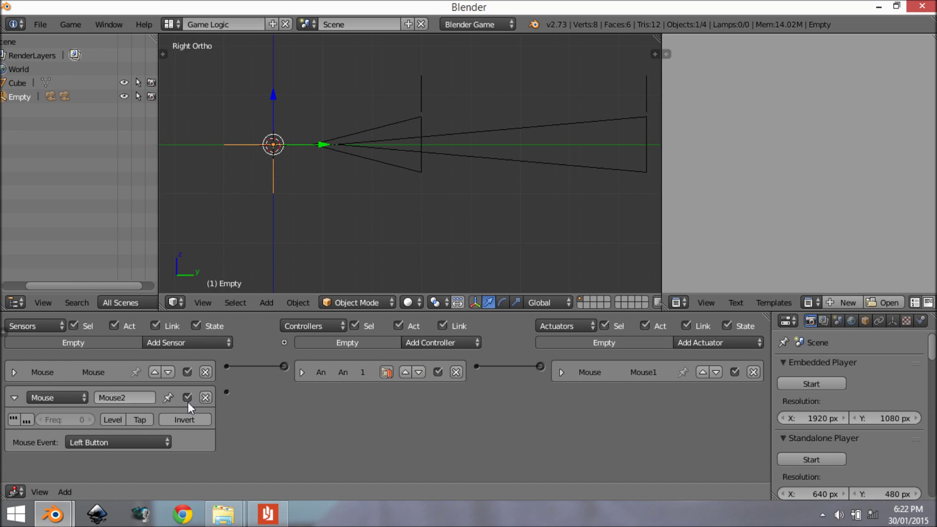
pyautogui.click(103, 443)
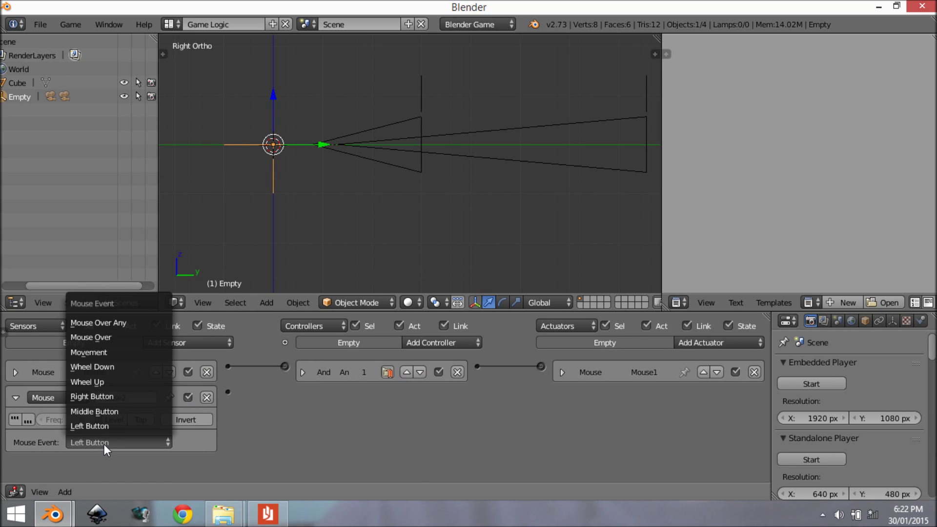
pyautogui.click(119, 397)
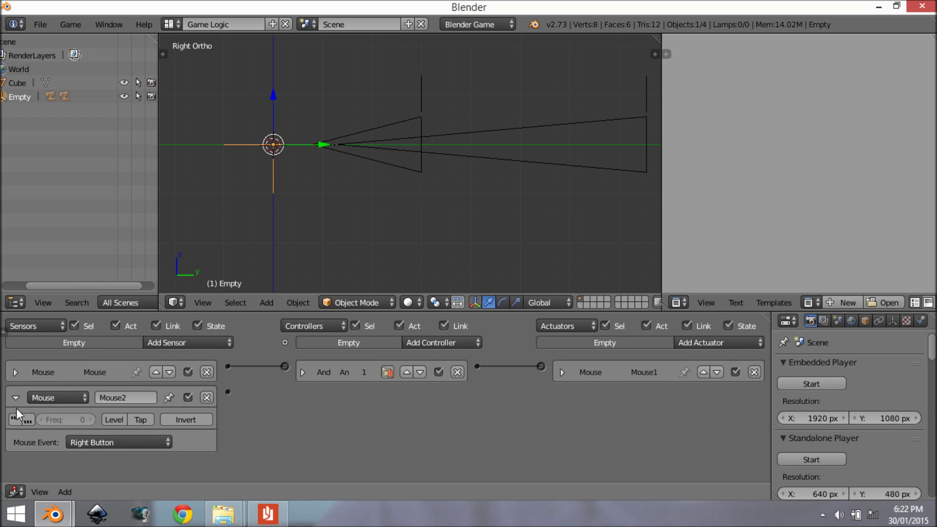
pyautogui.click(17, 397)
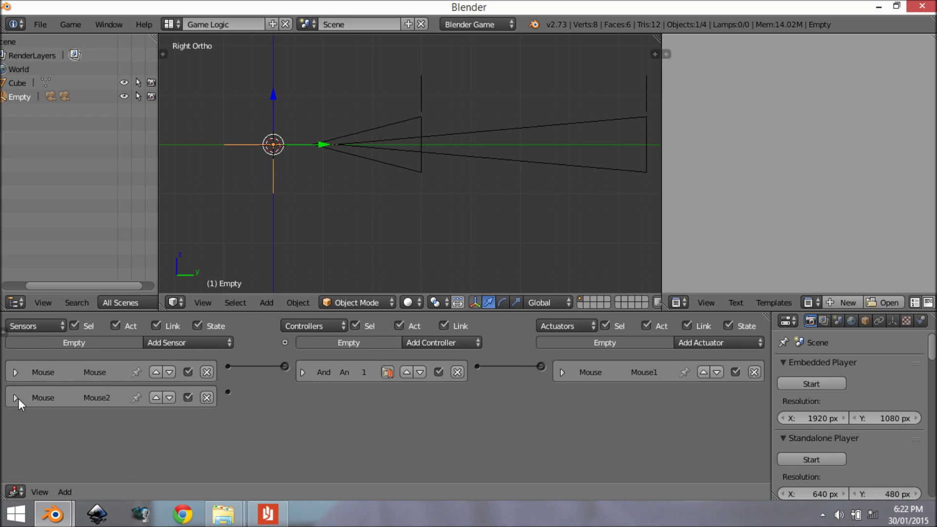
# Add two Scene actuators to the empty
pyautogui.click(729, 343)
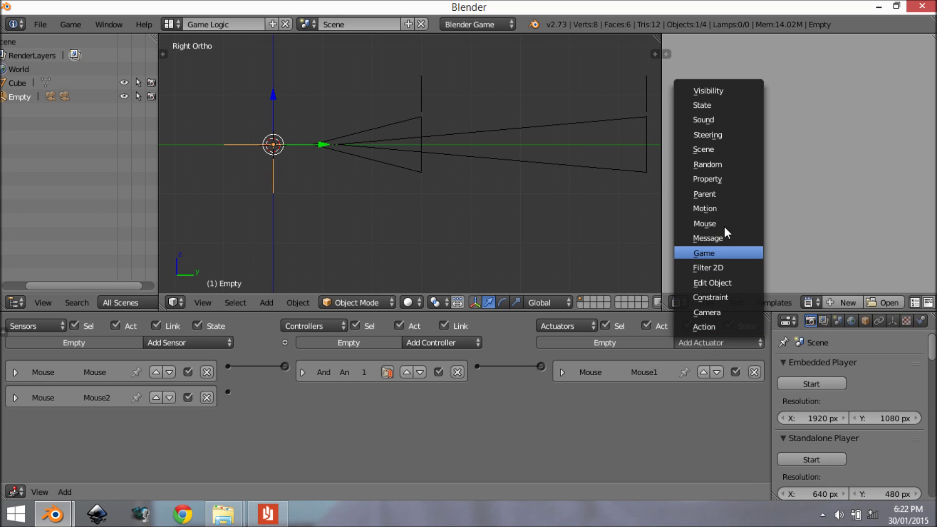
pyautogui.click(741, 148)
pyautogui.click(727, 343)
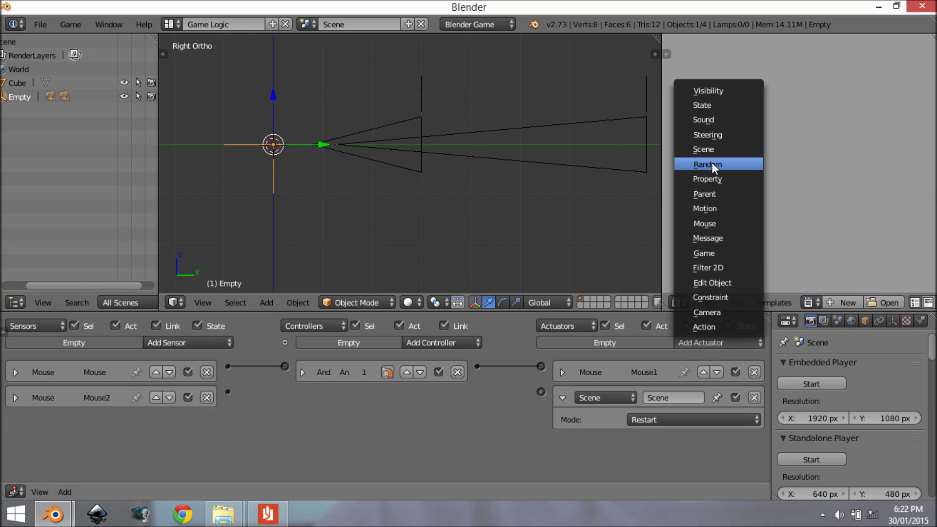
pyautogui.click(715, 149)
# Set the mode of both Scene actuators to Set Camera
pyautogui.click(670, 414)
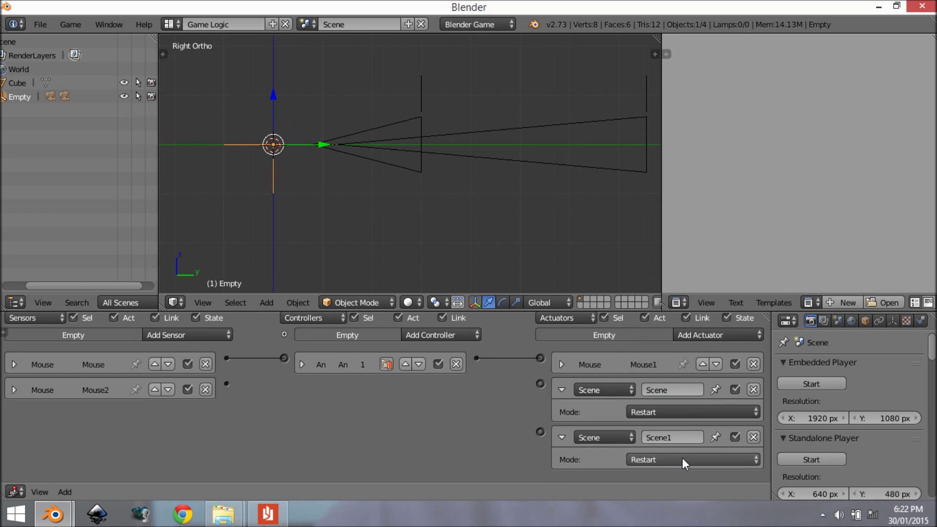
pyautogui.click(682, 459)
pyautogui.click(684, 412)
pyautogui.moveTo(687, 429); pyautogui.dragTo(674, 408, button='middle')
pyautogui.click(684, 397)
pyautogui.click(672, 346)
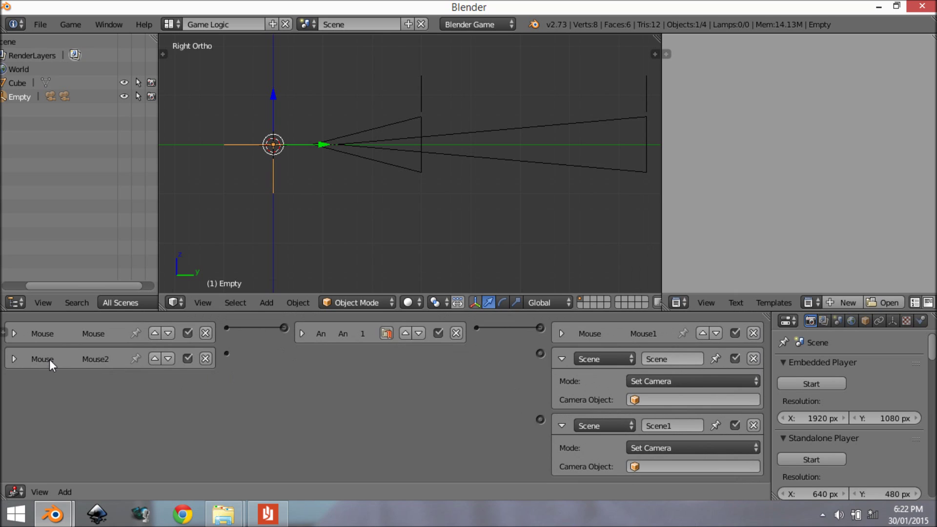
# Assign "cam zoom" as camera object of the first Scene actuator and "cam" of the second, and collapse both actuators
pyautogui.click(708, 404)
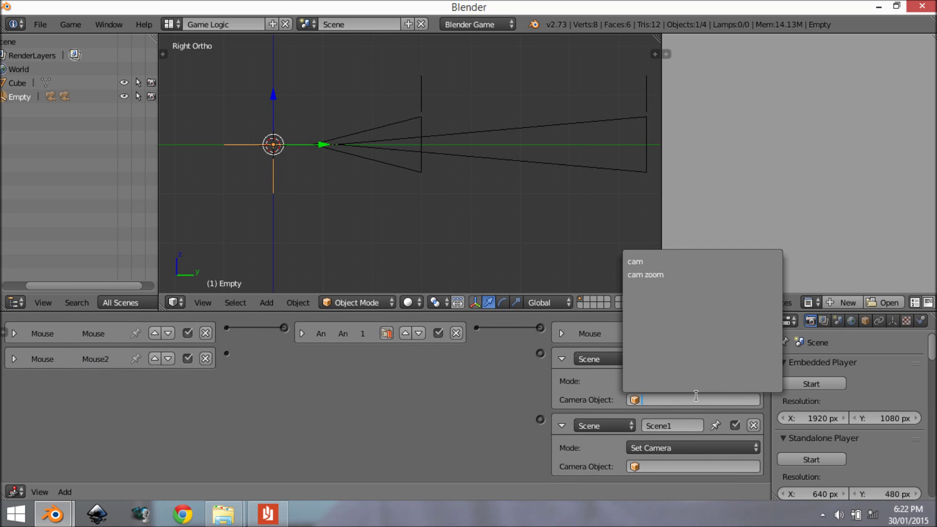
pyautogui.click(721, 273)
pyautogui.click(678, 463)
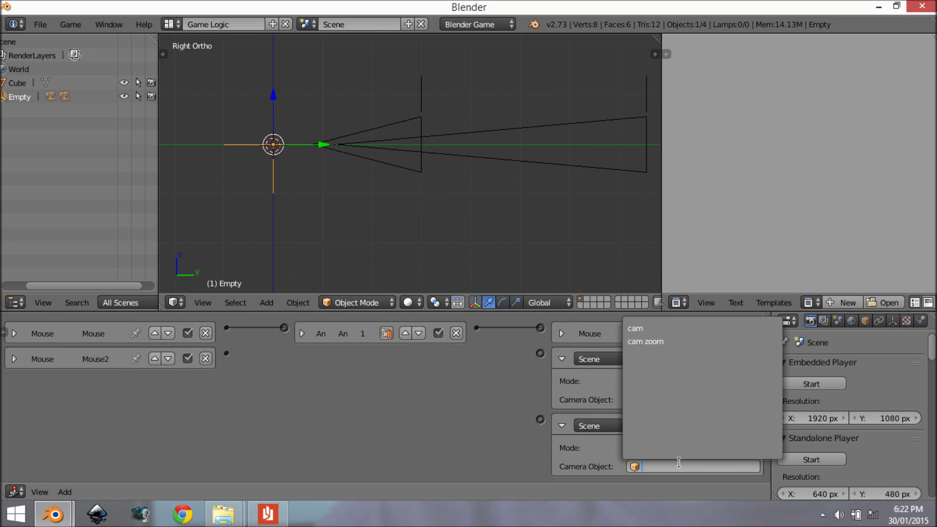
pyautogui.click(634, 330)
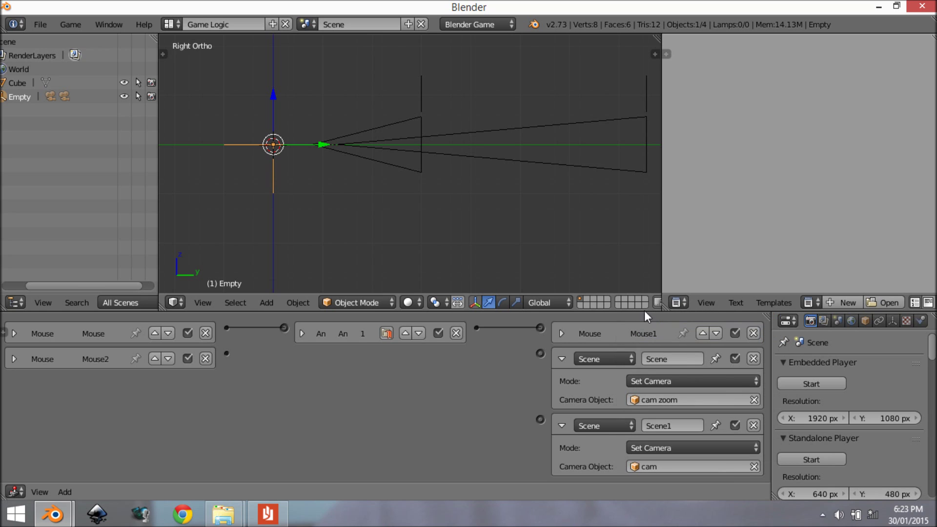
pyautogui.click(561, 359)
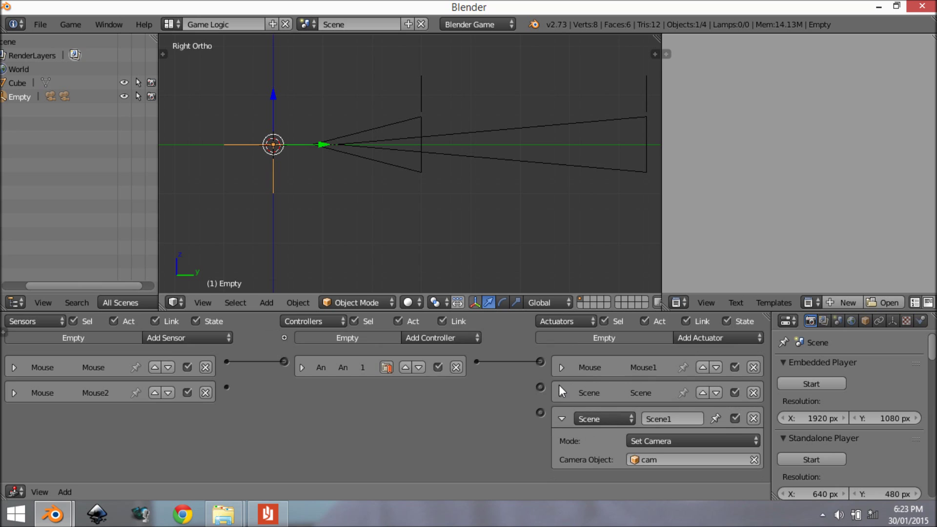
pyautogui.click(562, 418)
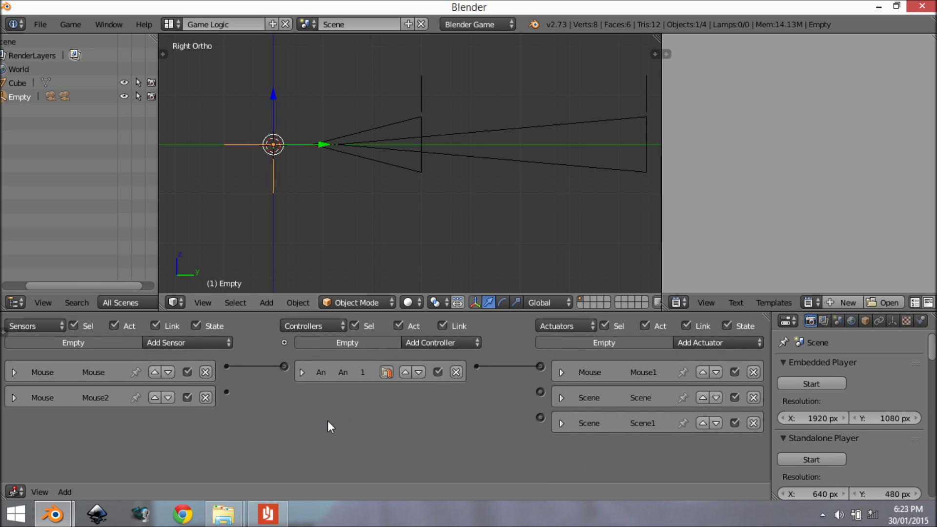
# Add an And controller and a Nand controller to the empty and collapse both
pyautogui.click(447, 344)
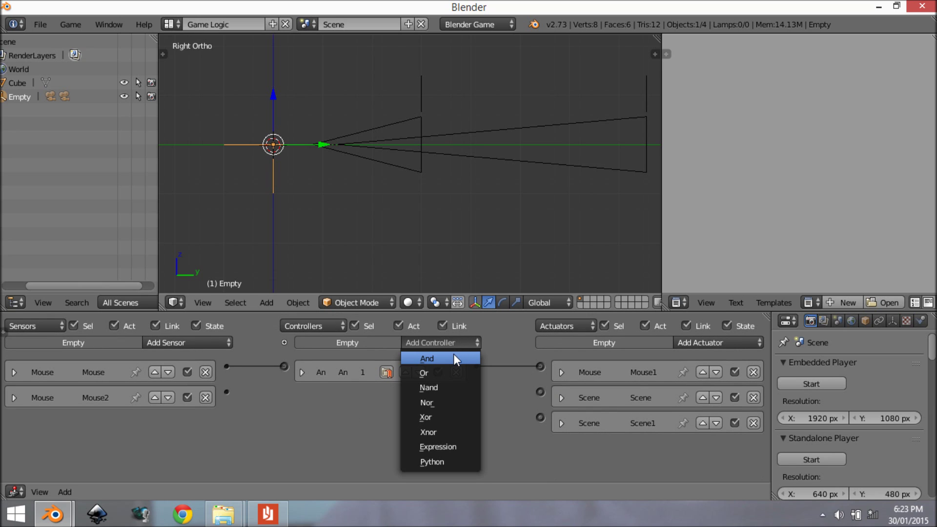
pyautogui.click(457, 359)
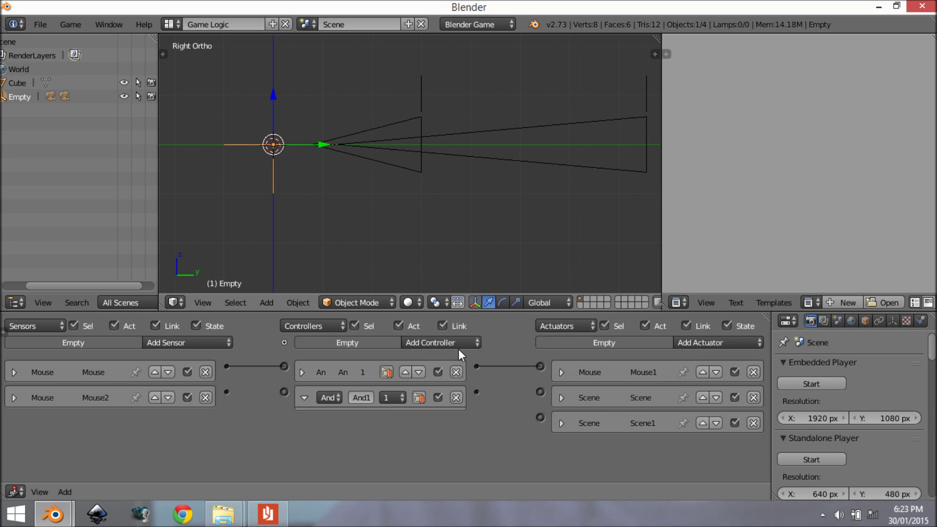
pyautogui.click(304, 400)
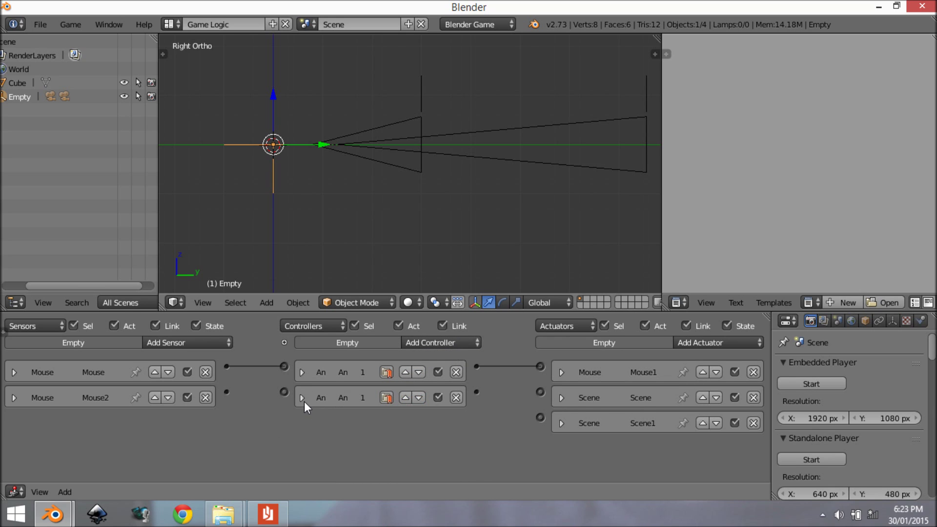
pyautogui.click(451, 345)
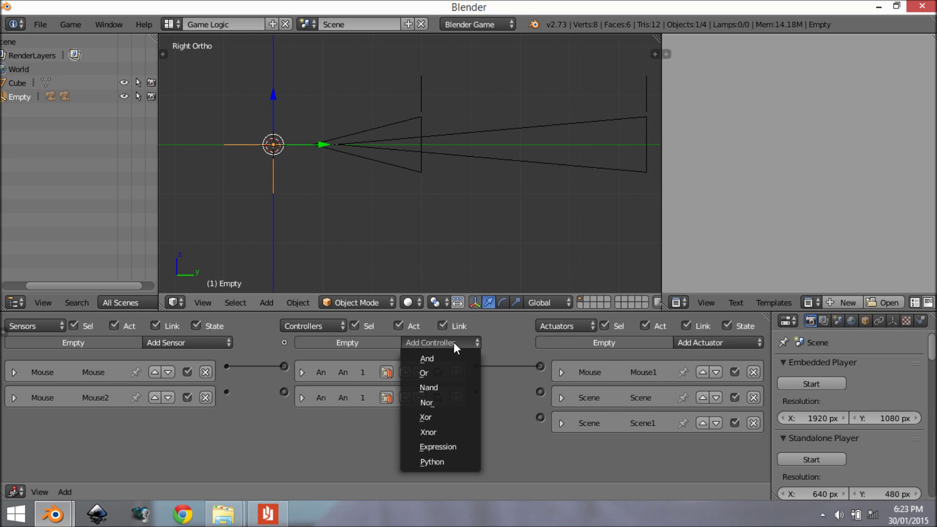
pyautogui.click(449, 388)
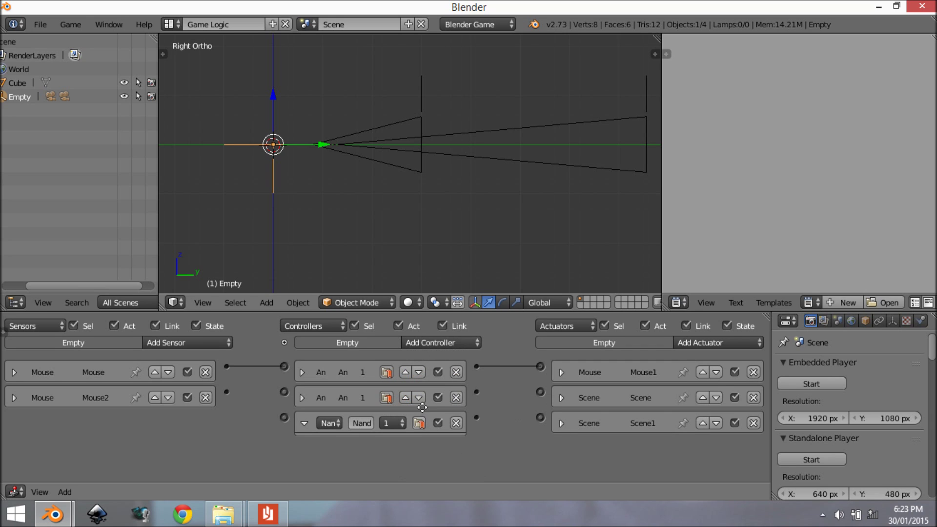
pyautogui.click(305, 423)
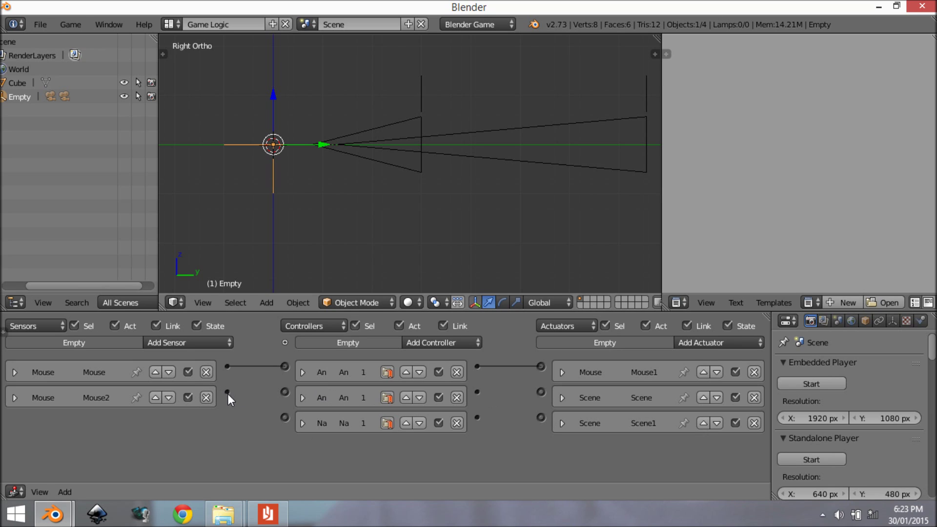
# Link the right-button sensor through the new And controller to the "cam zoom" actuator and through the Nand controller to the "cam" actuator
pyautogui.moveTo(227, 393); pyautogui.dragTo(280, 326)
pyautogui.moveTo(282, 390); pyautogui.dragTo(287, 391)
pyautogui.moveTo(478, 419); pyautogui.dragTo(541, 418)
pyautogui.moveTo(227, 392); pyautogui.dragTo(285, 417)
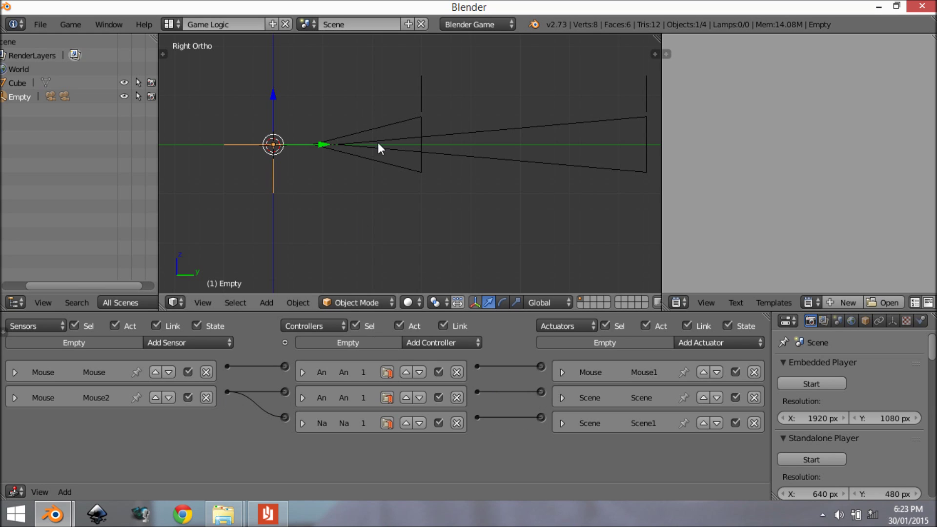
# Run the game from the camera view to test the mouse look and right-button zoom, and exit it
pyautogui.press('KP_0')
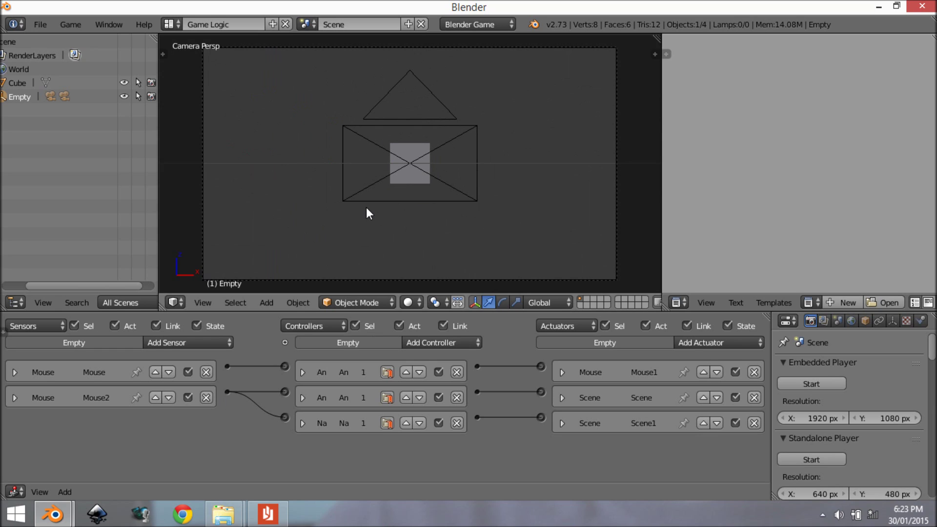
pyautogui.press('p')
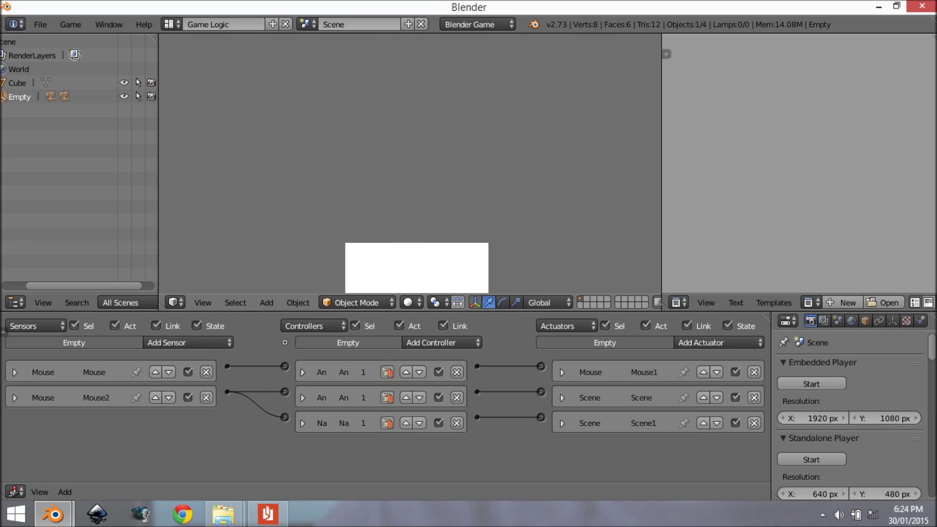
pyautogui.press('Escape')
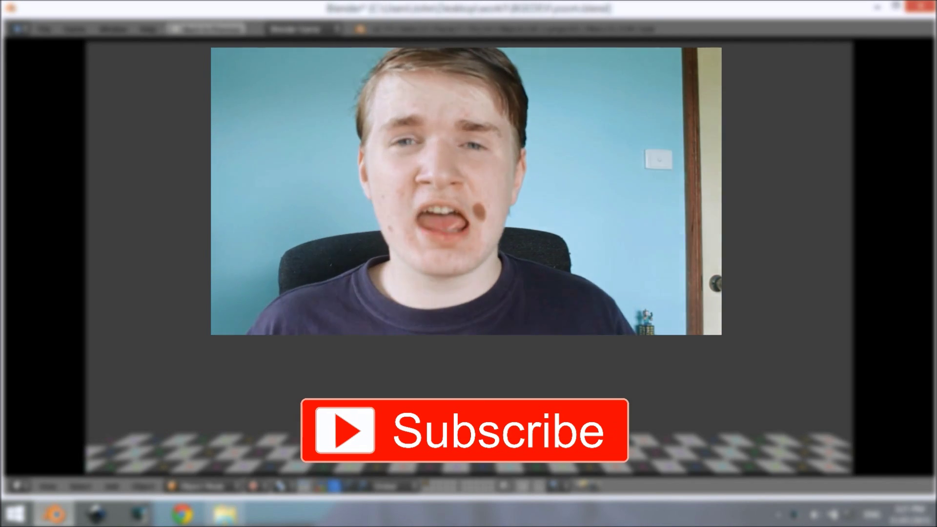